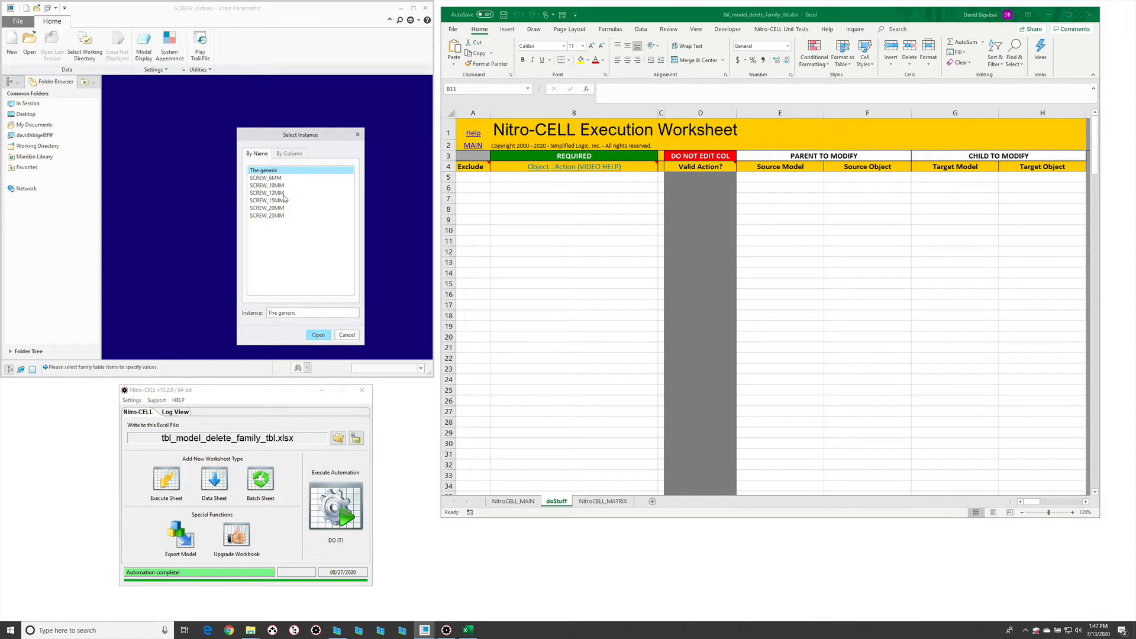
# Step: Open the SCREW_12MM instance of the screw part
pyautogui.doubleClick(295, 192)
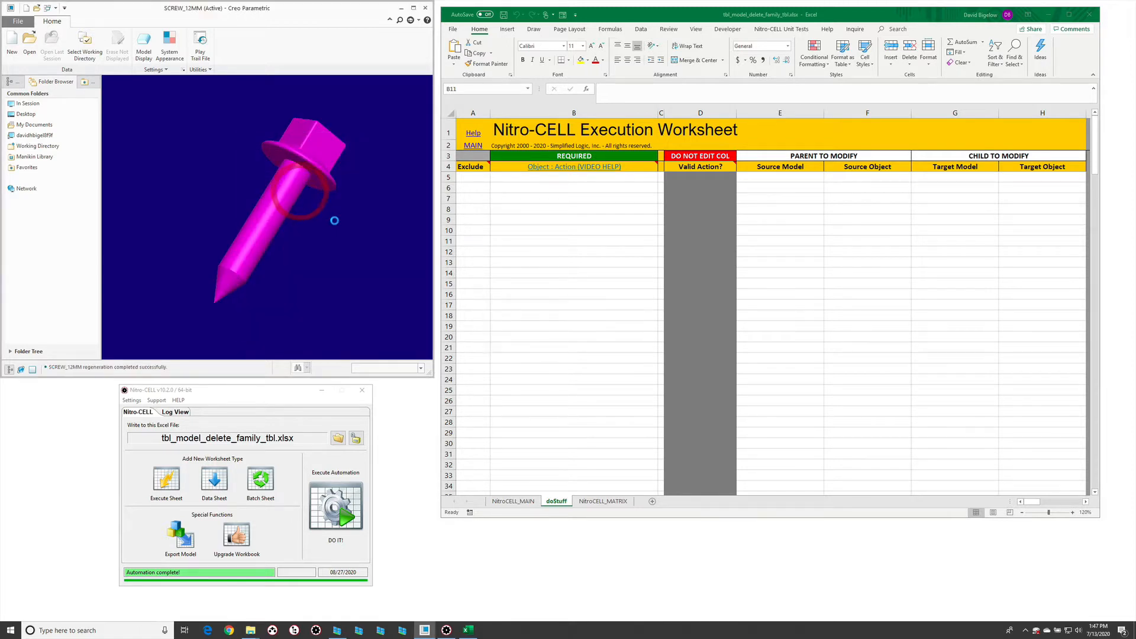
pyautogui.moveTo(281, 220); pyautogui.dragTo(290, 228, button='middle')
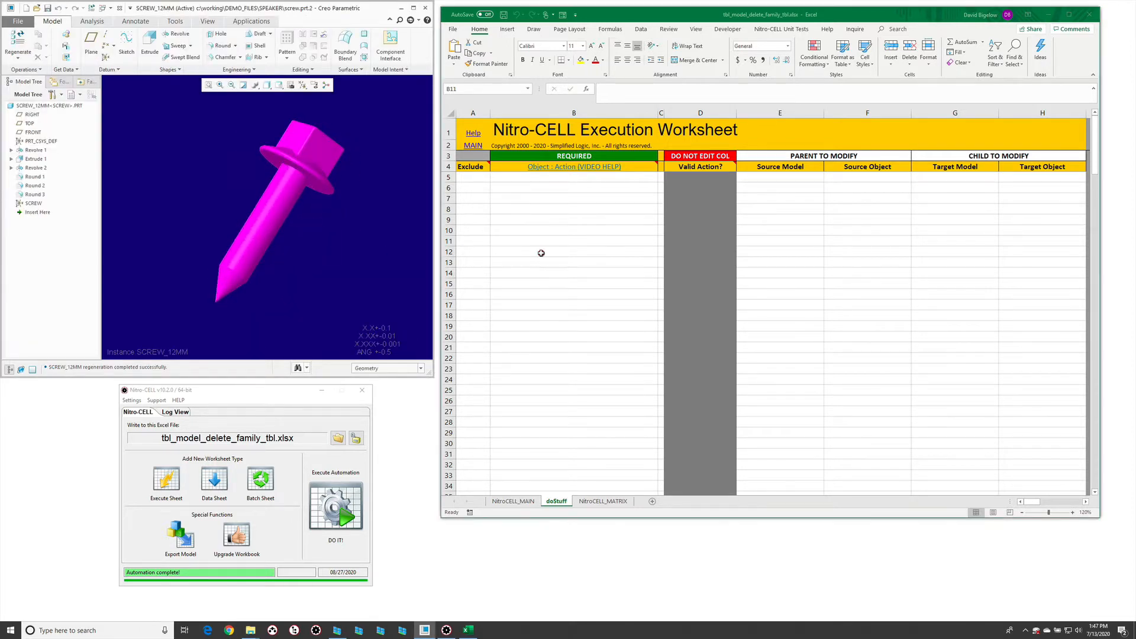
# Step: Switch to Excel and enter the nc_command formula for tbl_model : DELETE_FAMILY_TBL in cell B9 of the doStuff sheet
pyautogui.click(561, 217)
pyautogui.write('=nc_command[')
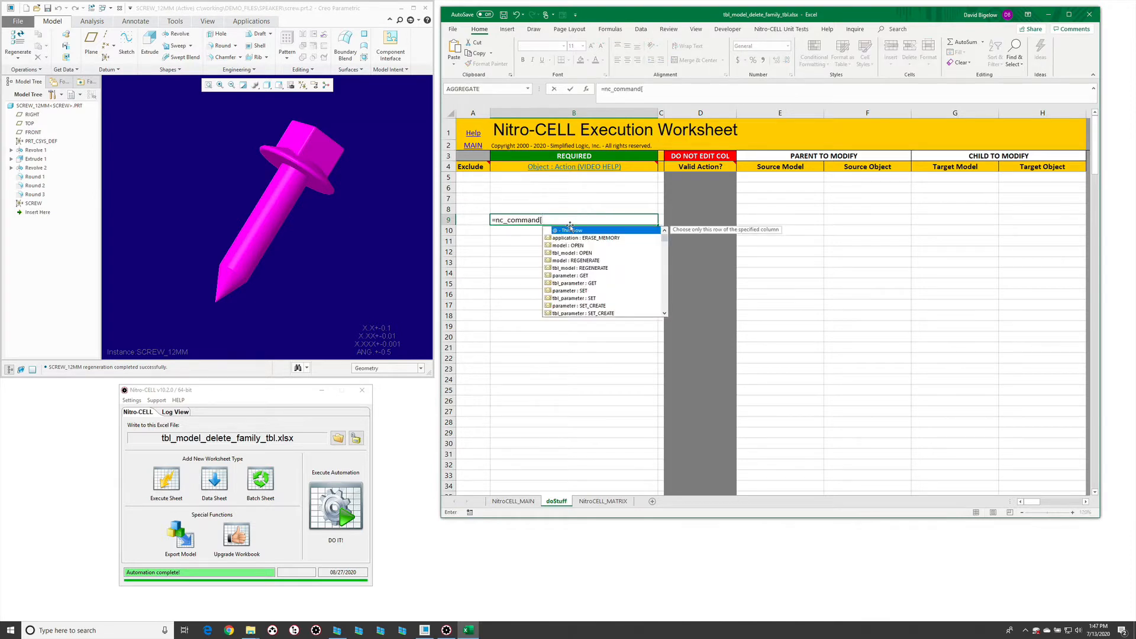
pyautogui.write('delete_fam')
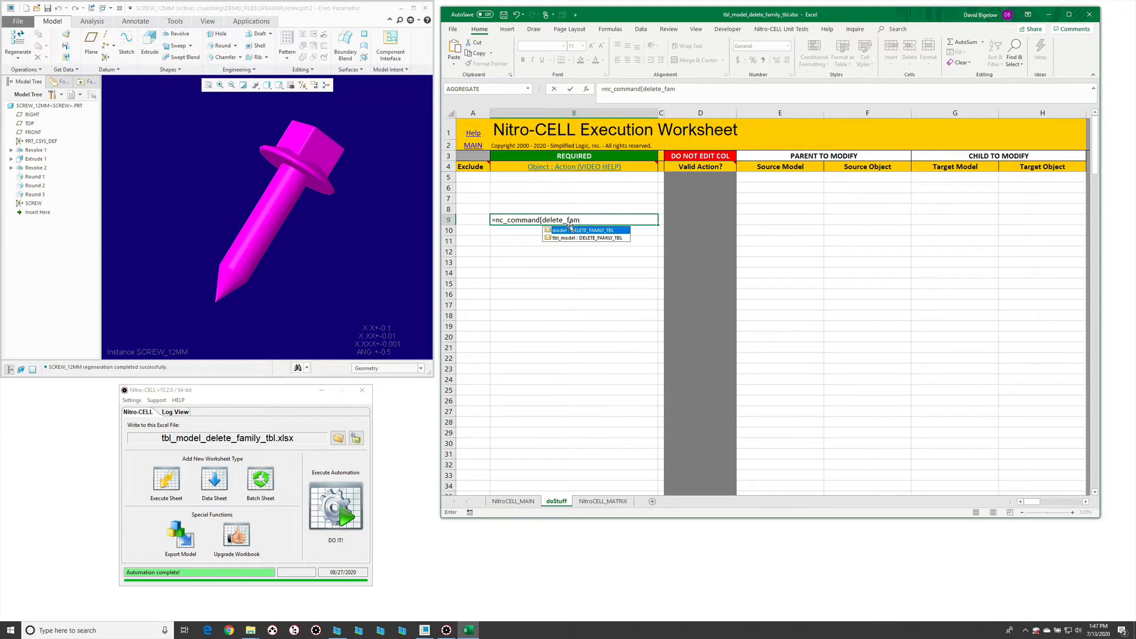
pyautogui.press('Down')
pyautogui.press('Tab')
pyautogui.write(']')
pyautogui.press('Return')
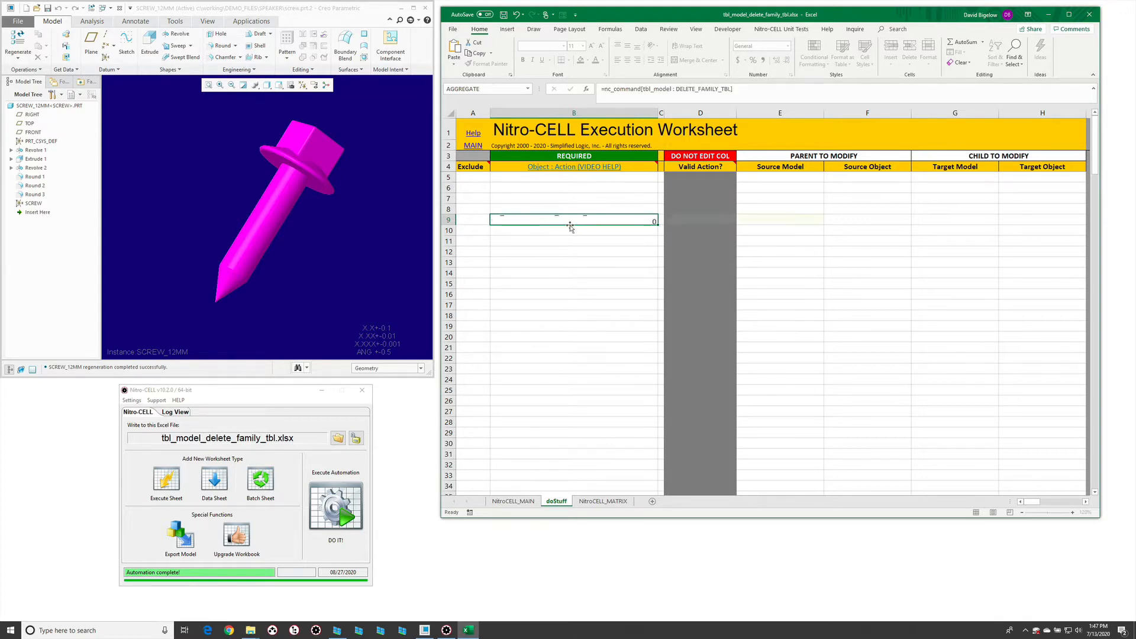
pyautogui.click(755, 217)
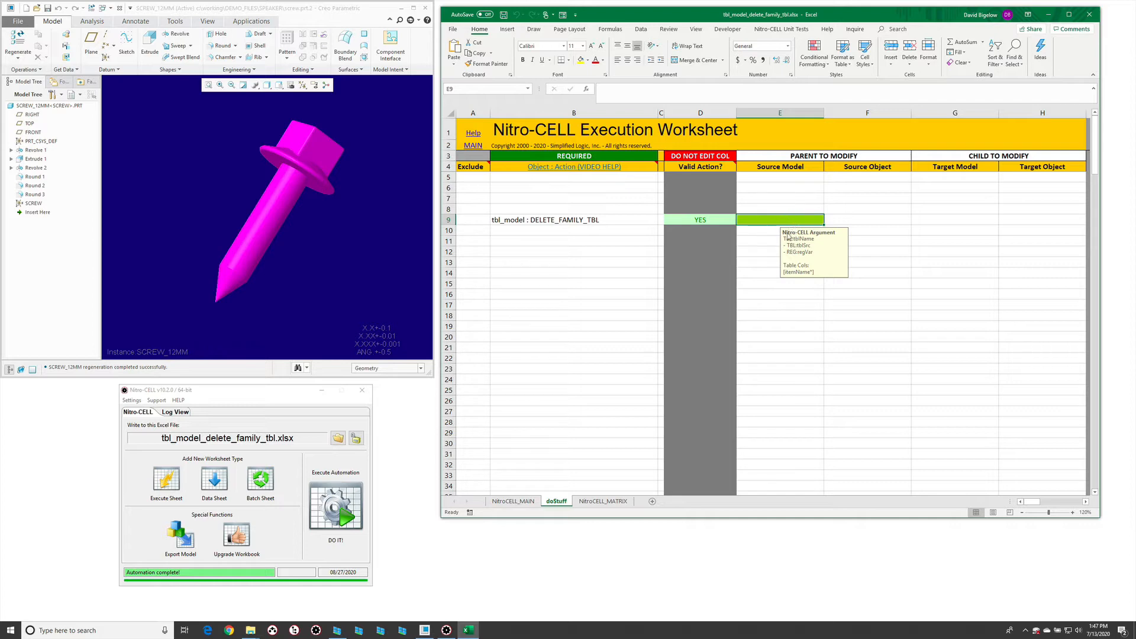
# Step: Add a new worksheet and enter the header itemName in cell C4
pyautogui.click(652, 501)
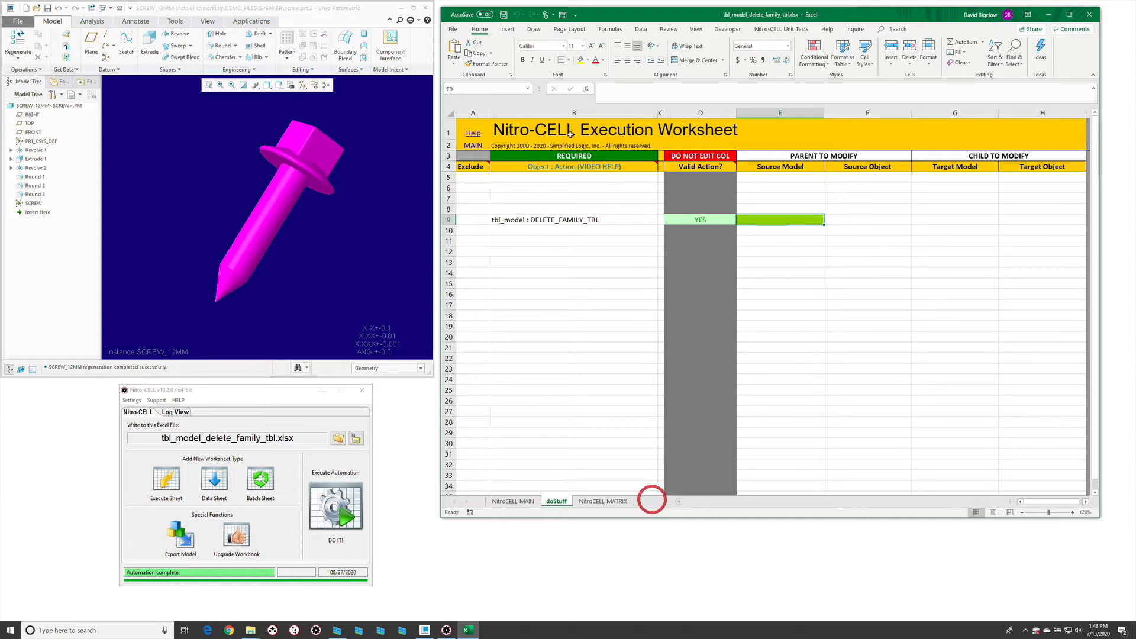
pyautogui.click(520, 149)
pyautogui.write('i')
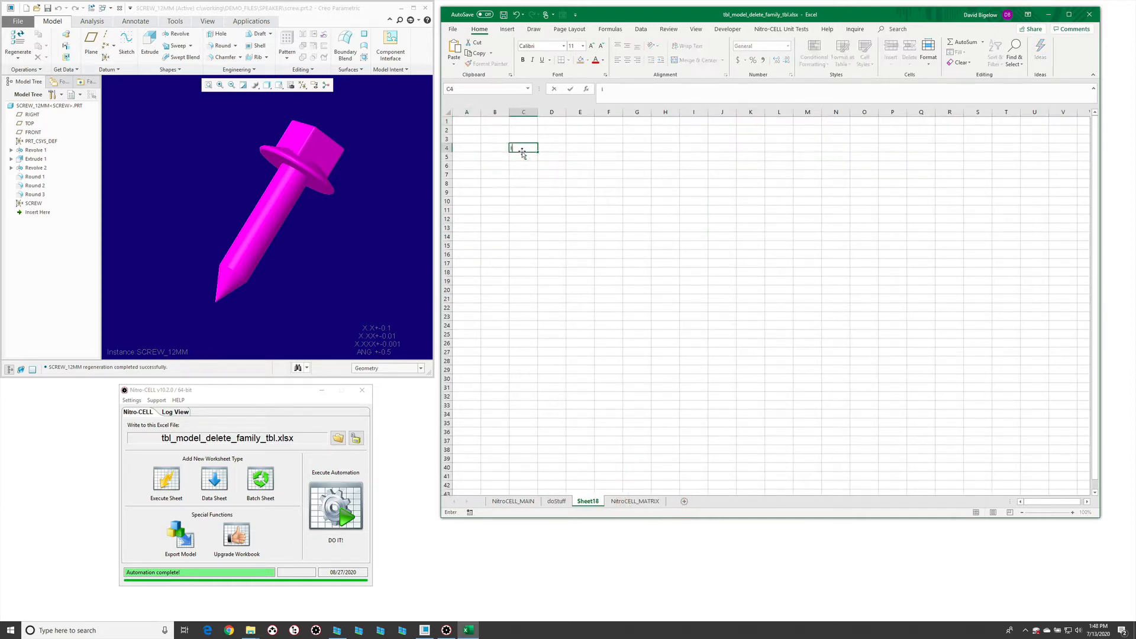
pyautogui.write('temName.')
pyautogui.press('BackSpace')
pyautogui.press('Return')
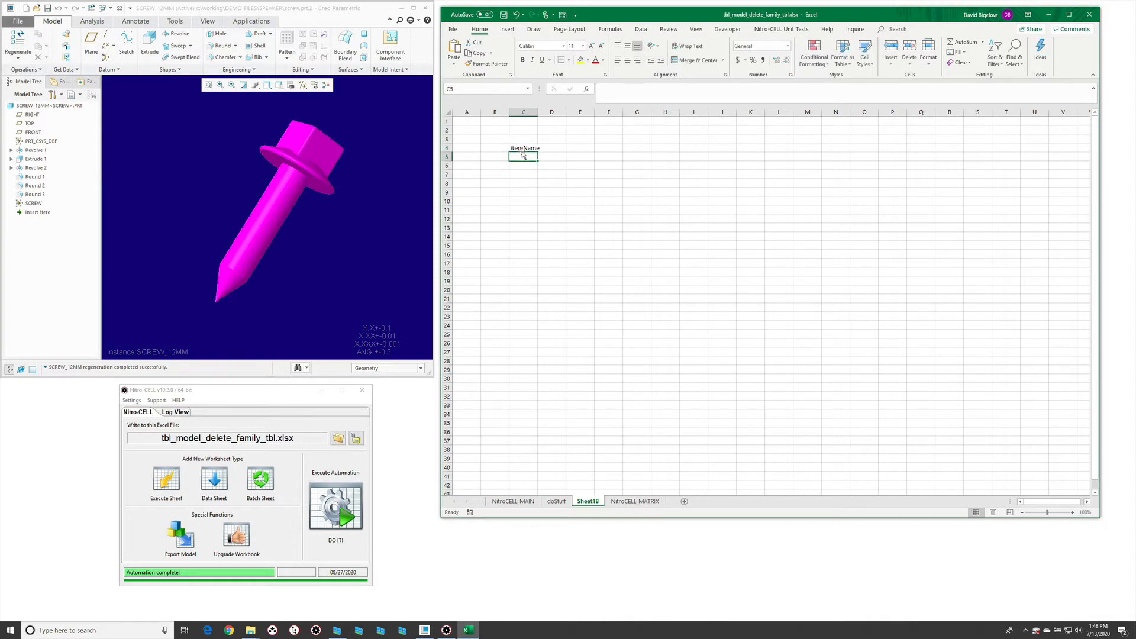
# Step: Convert the itemName cell into a table with headers and name it myTable
pyautogui.click(526, 147)
pyautogui.hotkey('ctrl', 't')
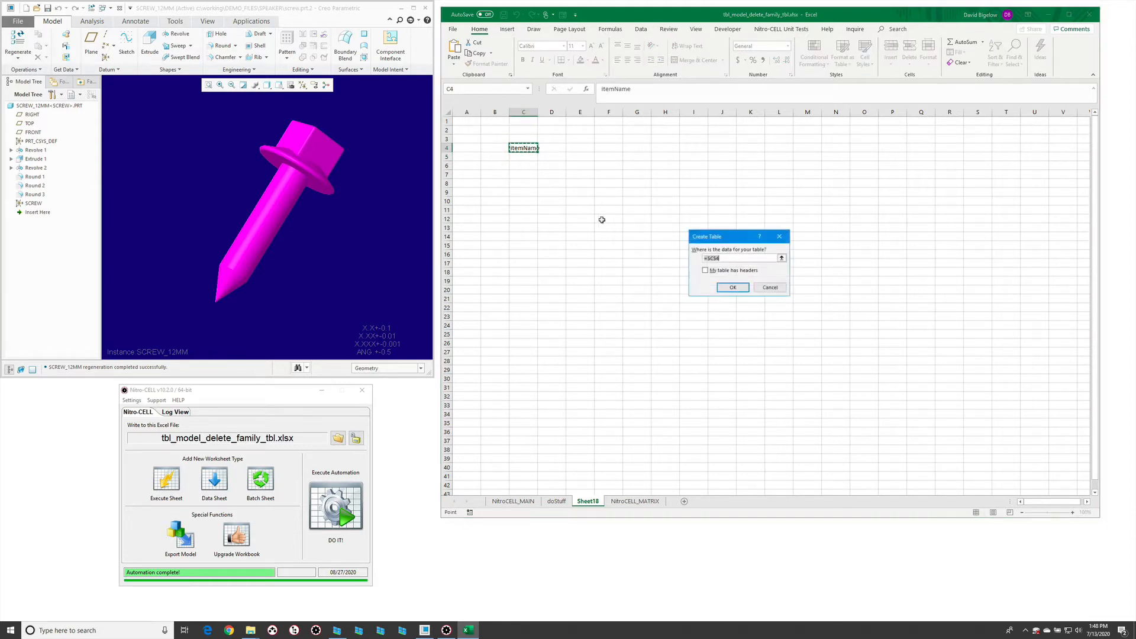
pyautogui.click(705, 270)
pyautogui.click(732, 288)
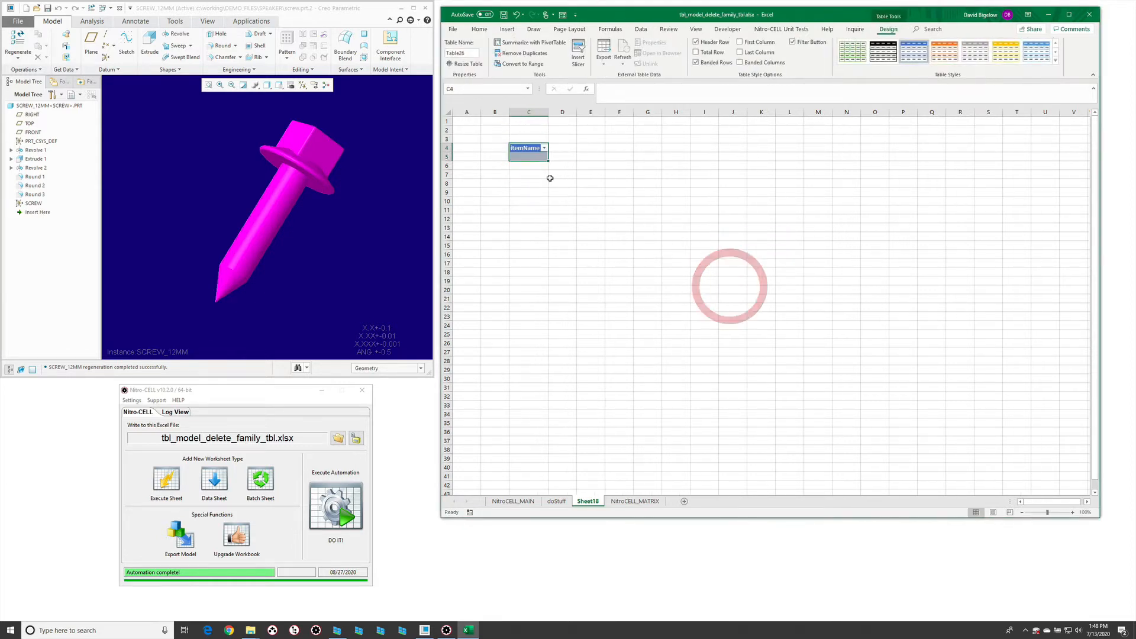
pyautogui.click(461, 52)
pyautogui.write('my')
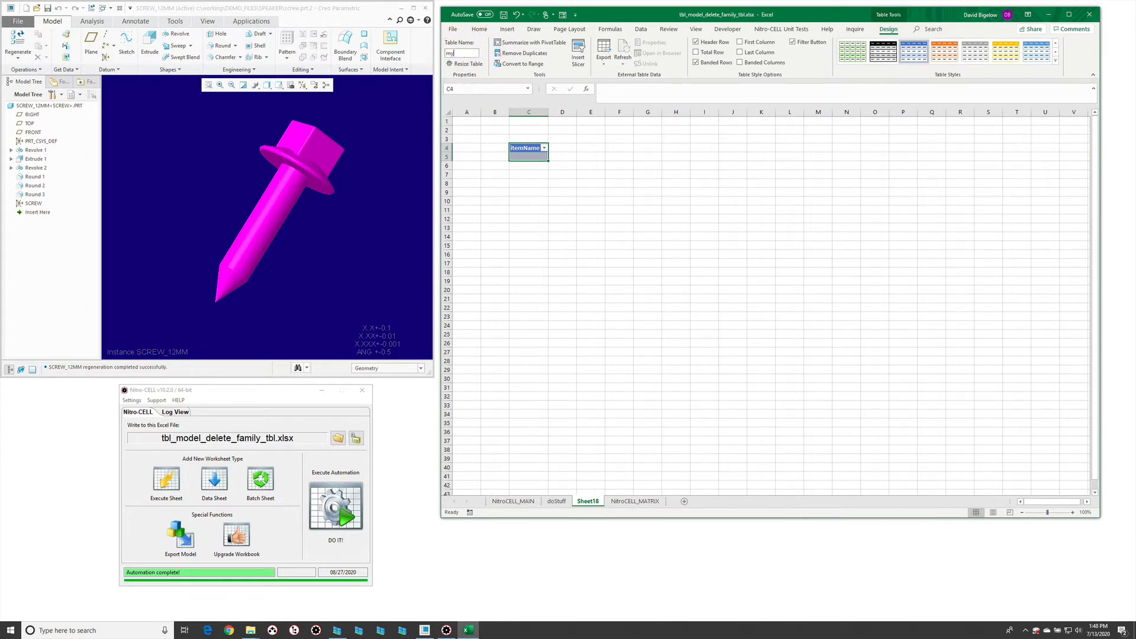
pyautogui.write('Table')
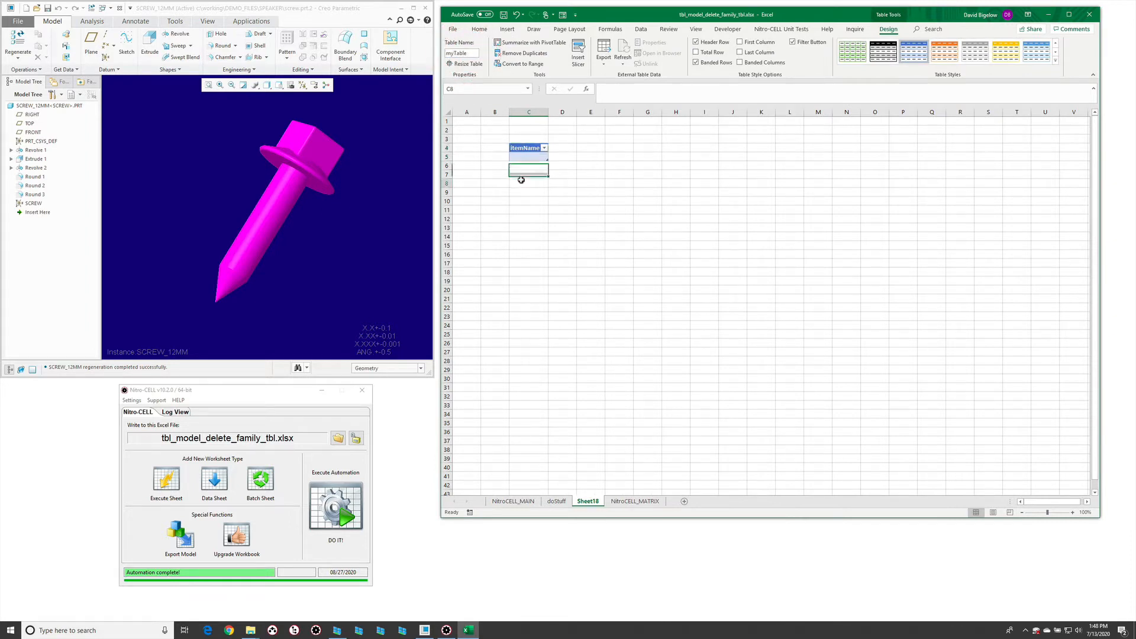
# Step: Switch to Creo Parametric and examine which models are in session, closing the file dialog without opening any
pyautogui.click(532, 158)
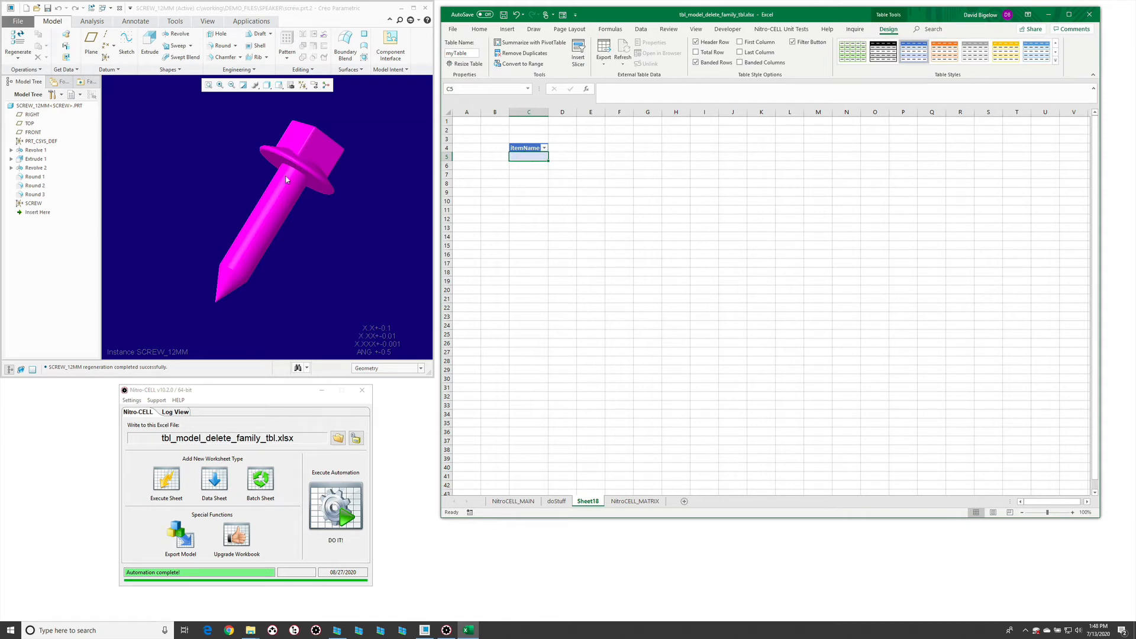
pyautogui.click(246, 173)
pyautogui.hotkey('ctrl', 'o')
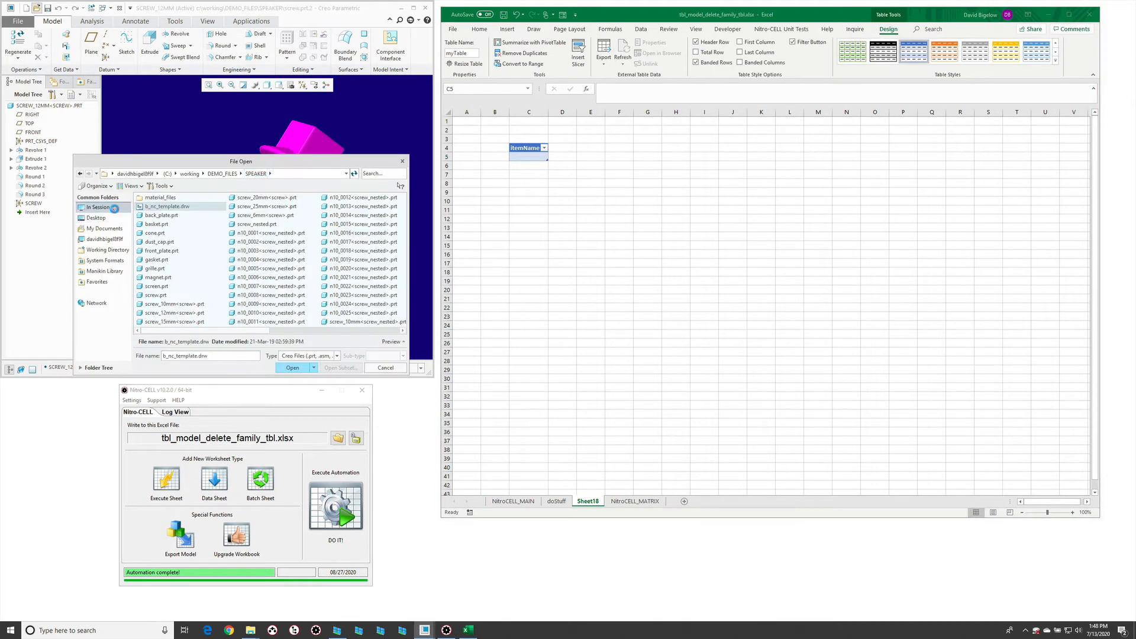
pyautogui.click(114, 208)
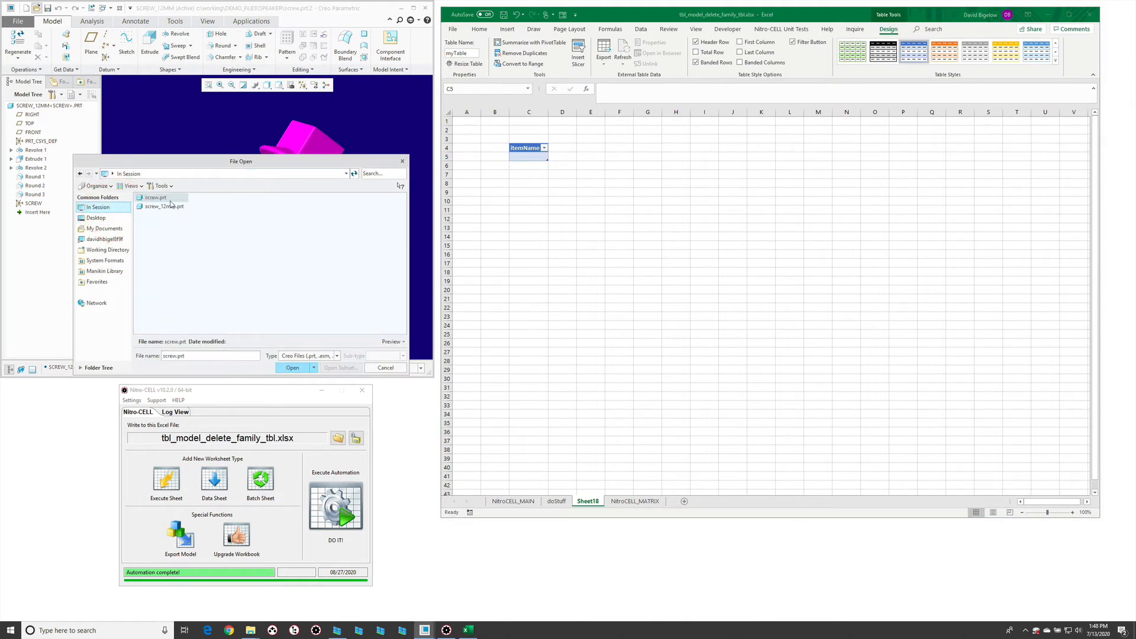
pyautogui.click(395, 368)
# Step: Switch back to Excel and enter screw.prt in cell C5 under the itemName header
pyautogui.click(588, 159)
pyautogui.click(532, 157)
pyautogui.write('sc')
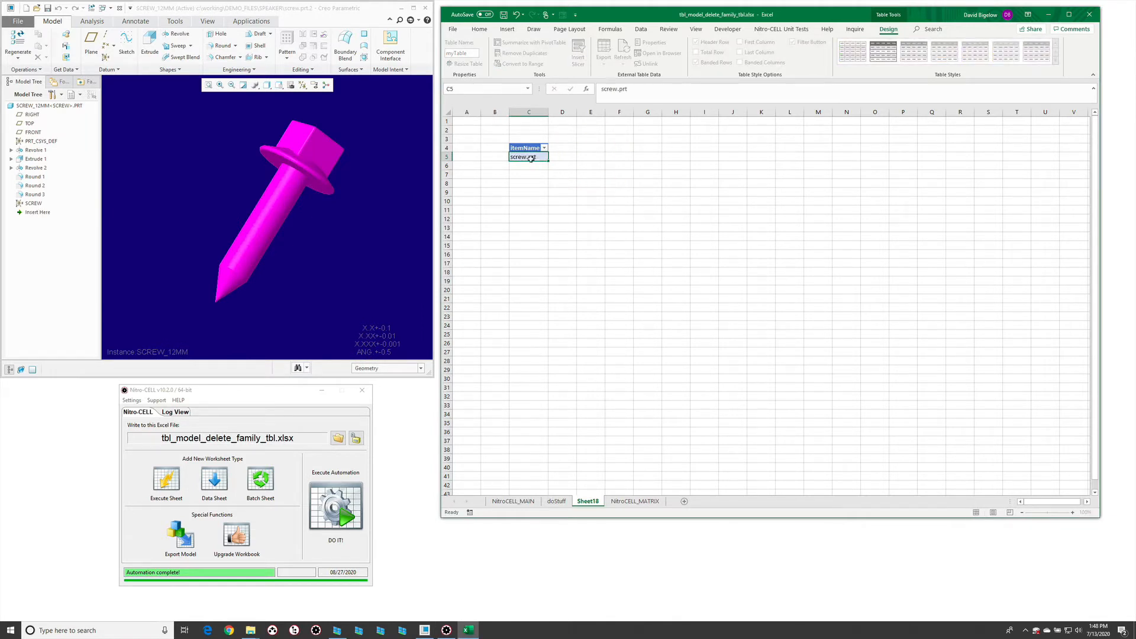
pyautogui.write('rew.prt')
pyautogui.press('Return')
# Step: On the doStuff sheet, set the Source Model of the DELETE_FAMILY_TBL row to TBL:myTable
pyautogui.click(556, 501)
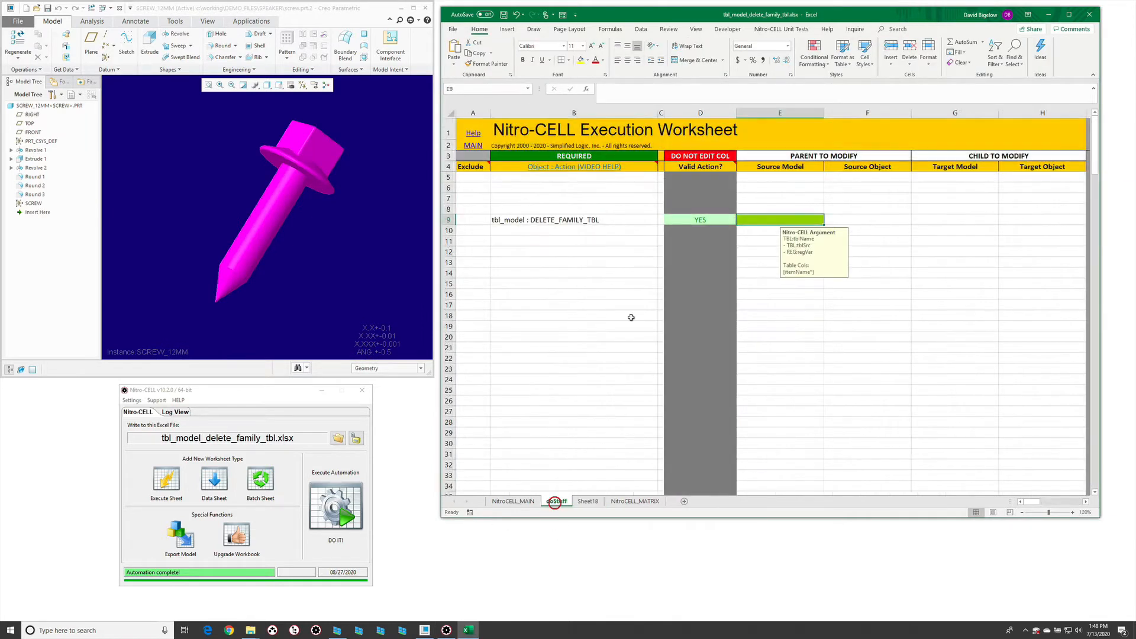
pyautogui.doubleClick(764, 219)
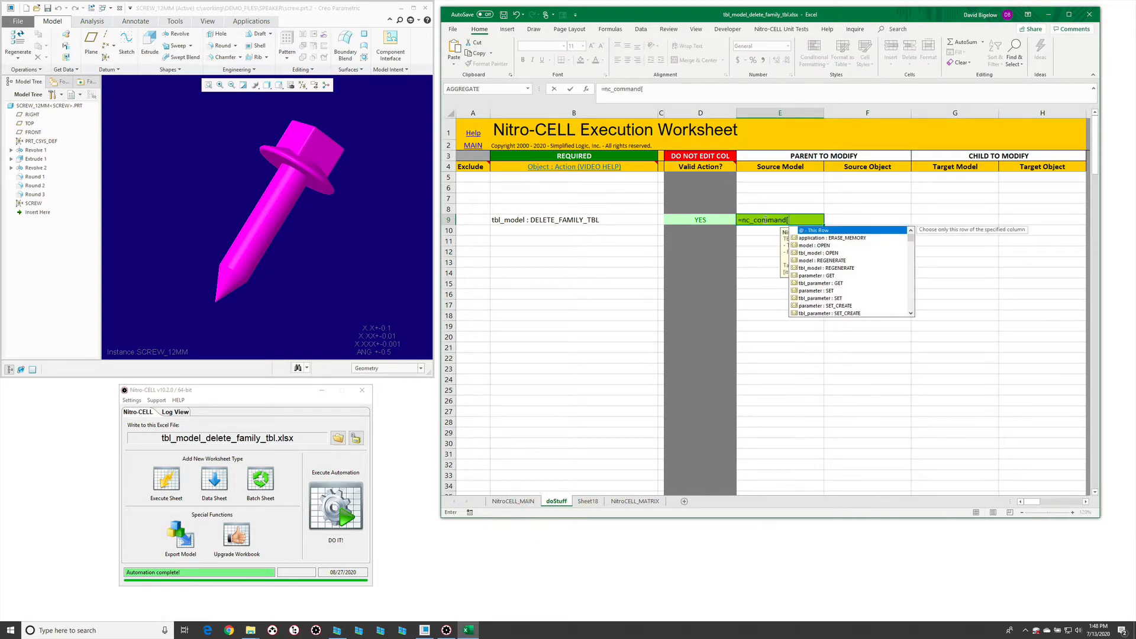
pyautogui.press('Escape')
pyautogui.press('Escape')
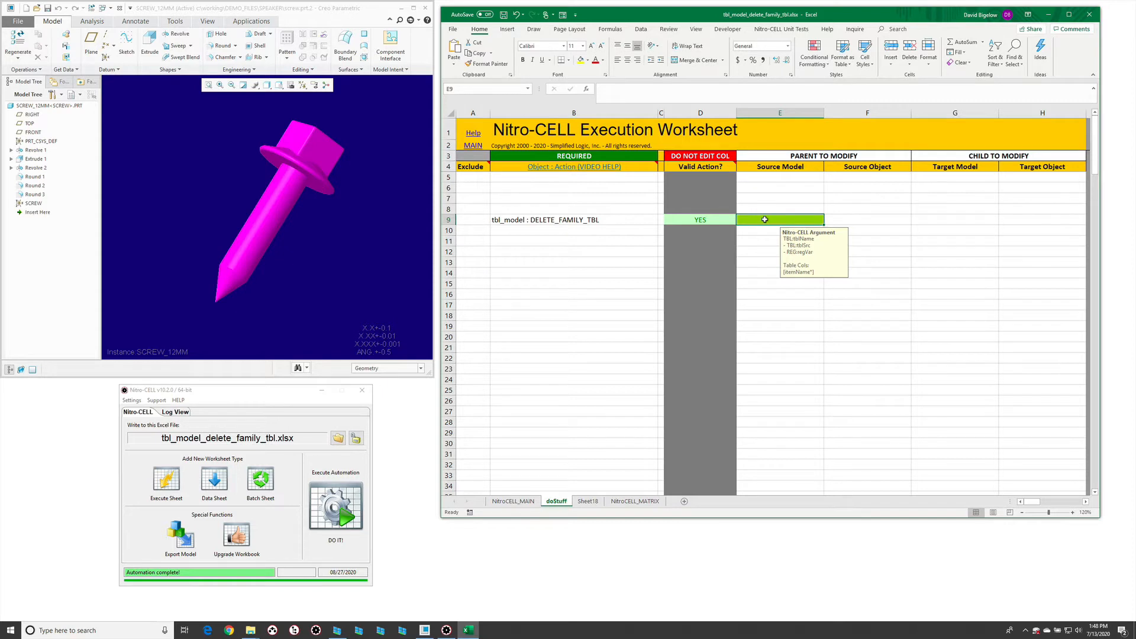
pyautogui.write('TBL:myTable')
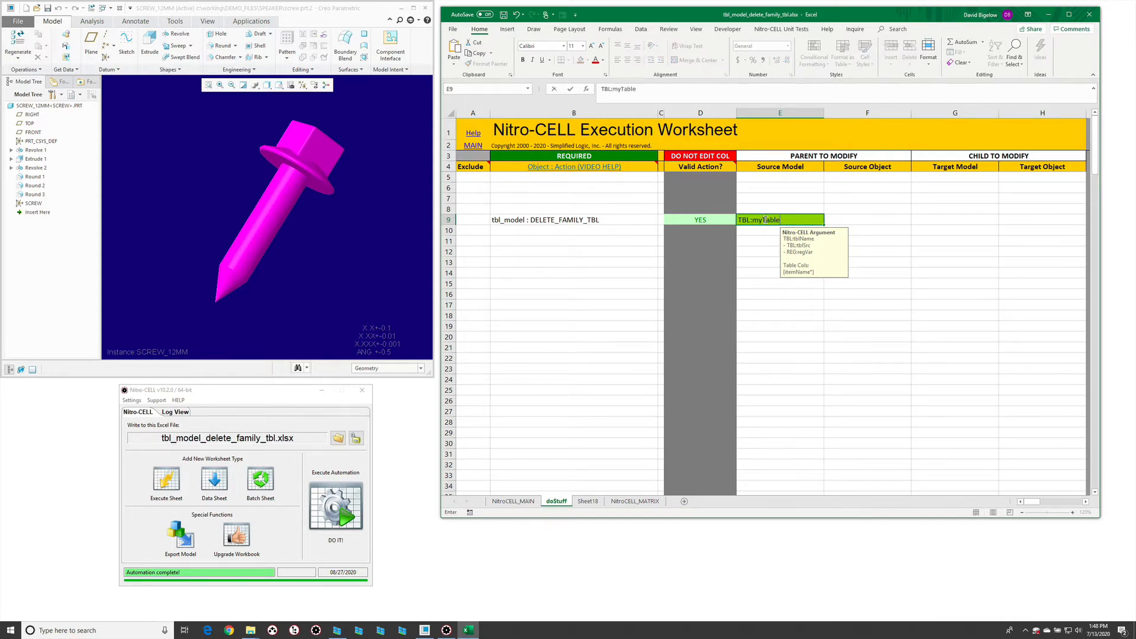
pyautogui.press('Return')
# Step: Enter the nc_command formula for model : REGENERATE in cell B12
pyautogui.click(533, 253)
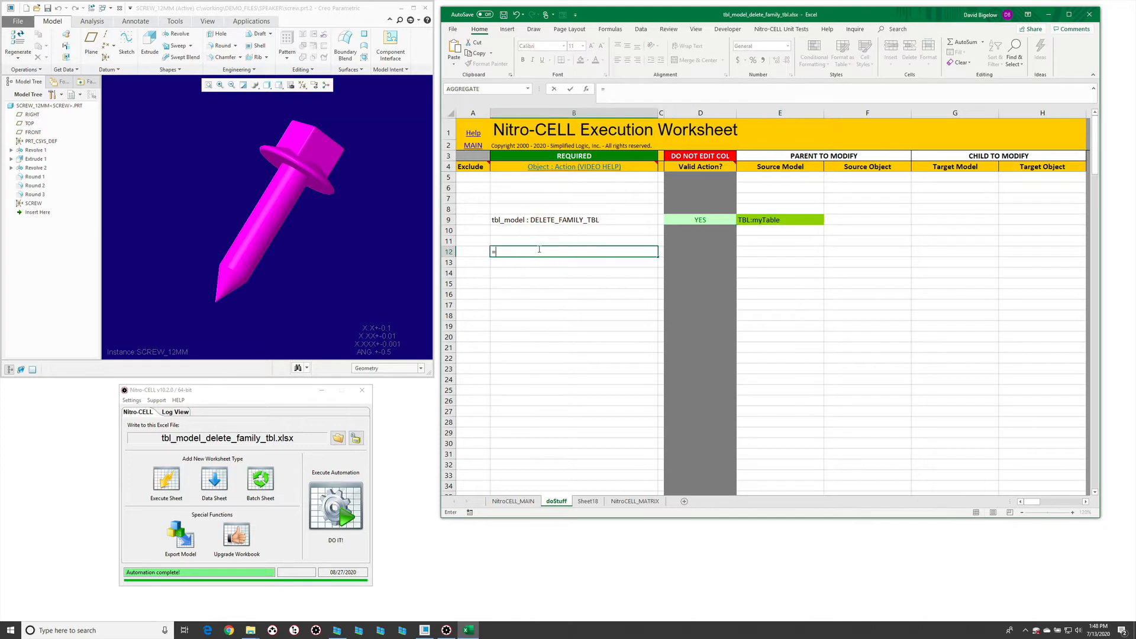
pyautogui.write('=nc_command')
pyautogui.write('[model : REGENERATE')
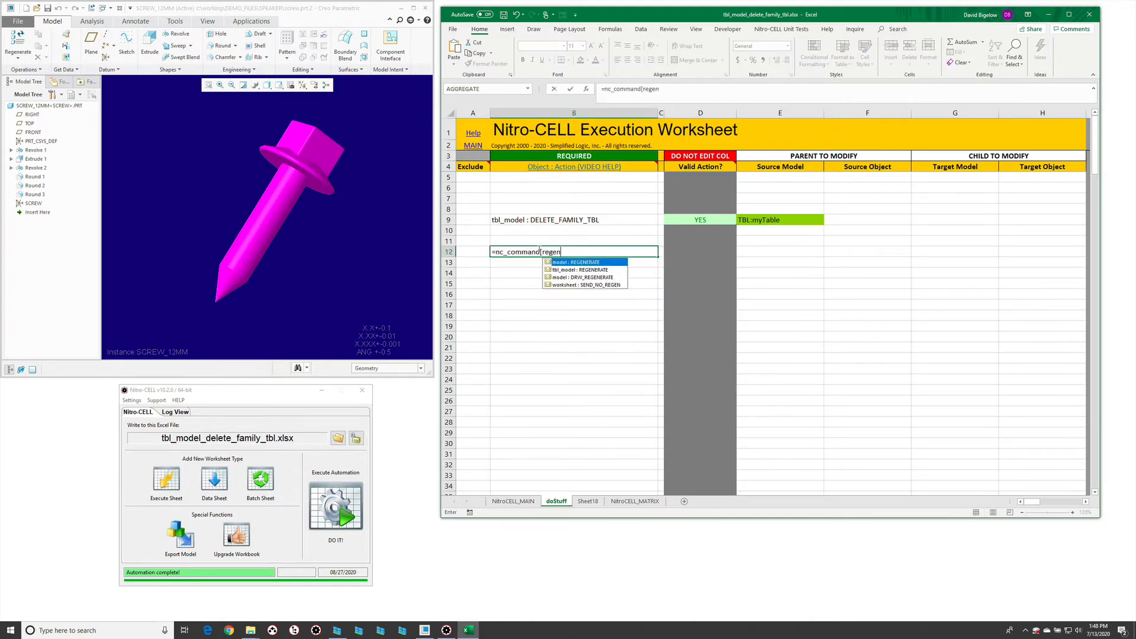
pyautogui.press('Return')
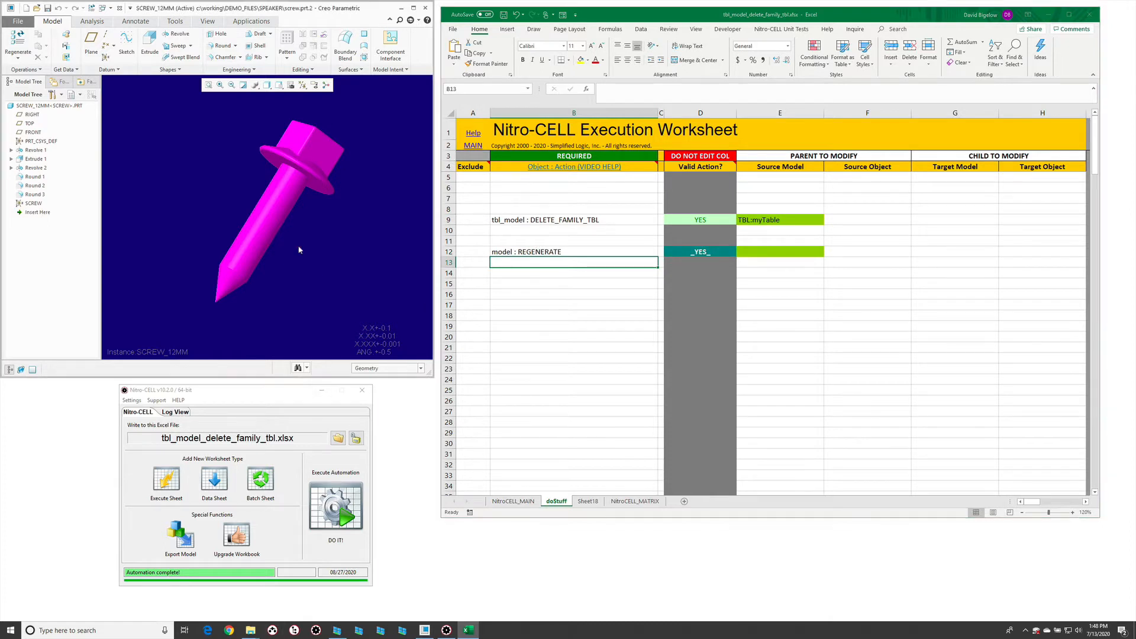
# Step: Select the SCREW_12MM part in Creo's model tree, execute the Nitro-CELL automation, and clear the selection
pyautogui.moveTo(299, 248); pyautogui.dragTo(255, 190, button='middle')
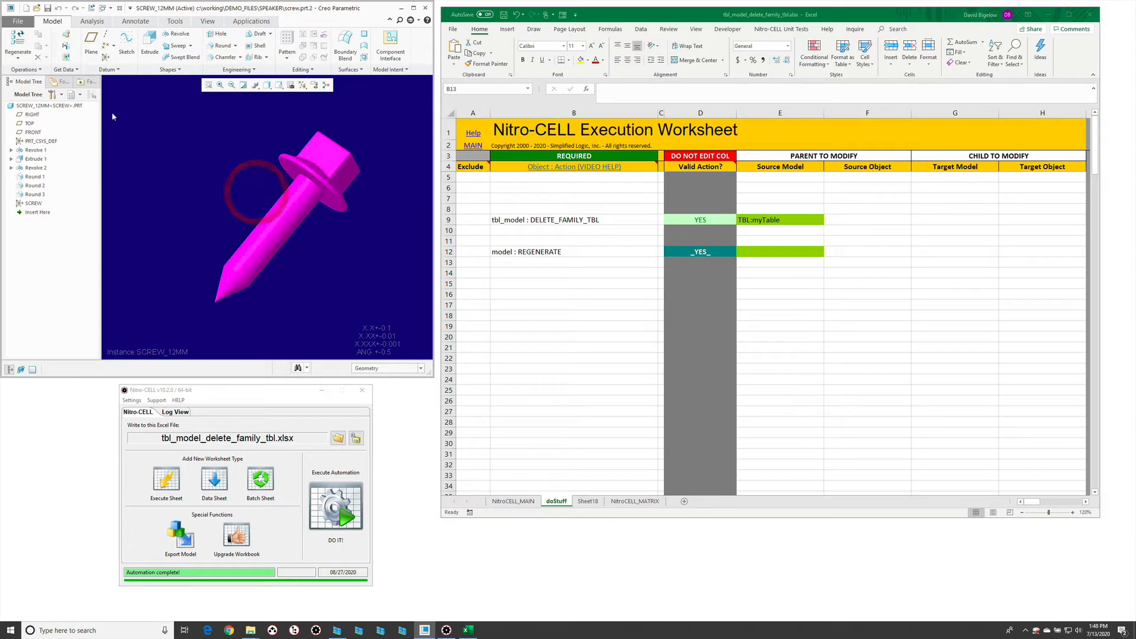
pyautogui.click(75, 107)
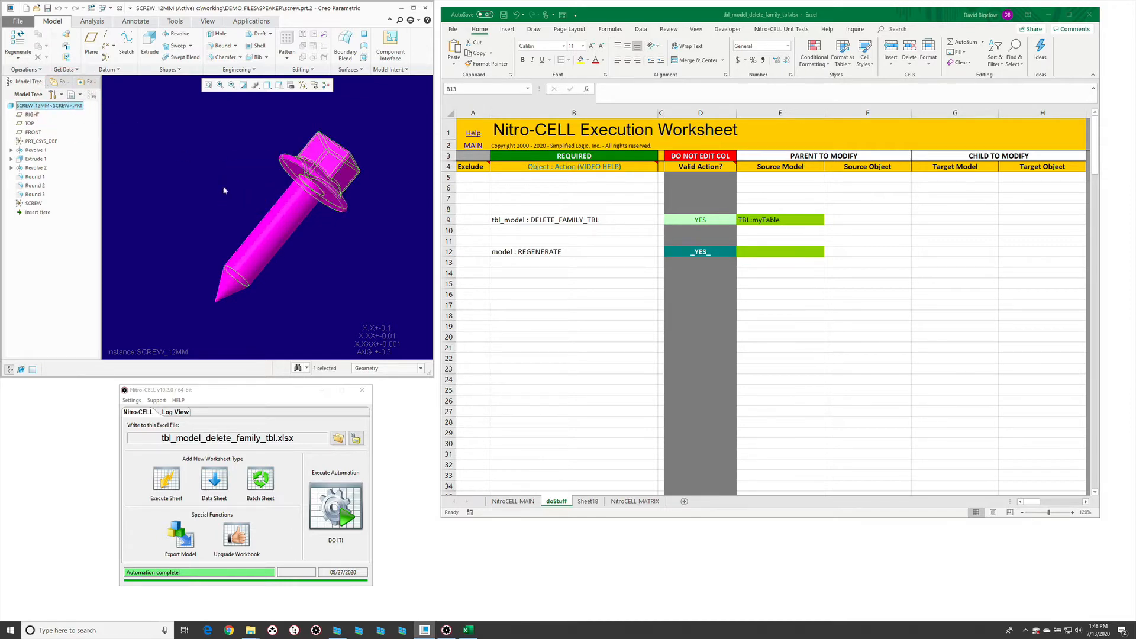
pyautogui.click(335, 504)
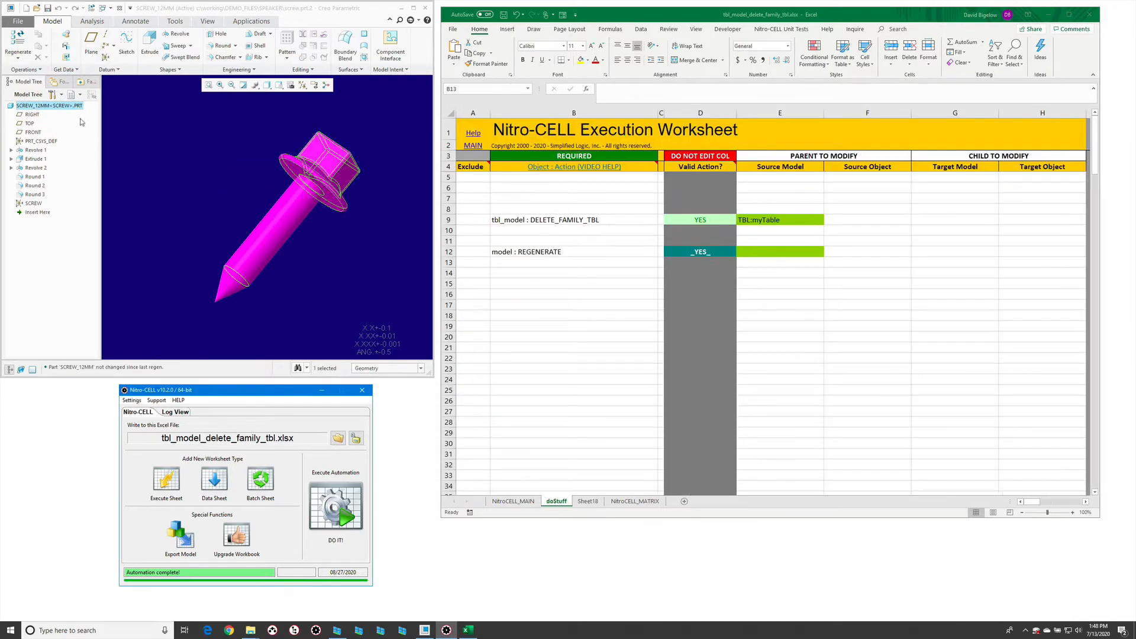
pyautogui.click(154, 121)
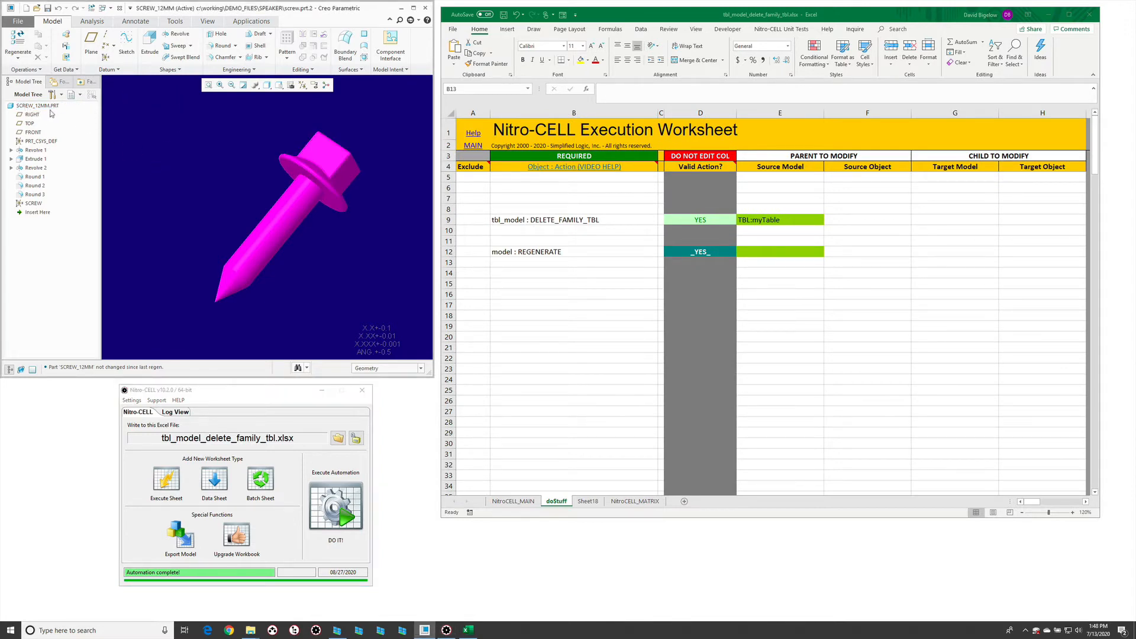
# Step: Check the list of models in the Creo session again and close the file dialog without opening any
pyautogui.moveTo(180, 163); pyautogui.dragTo(207, 160, button='middle')
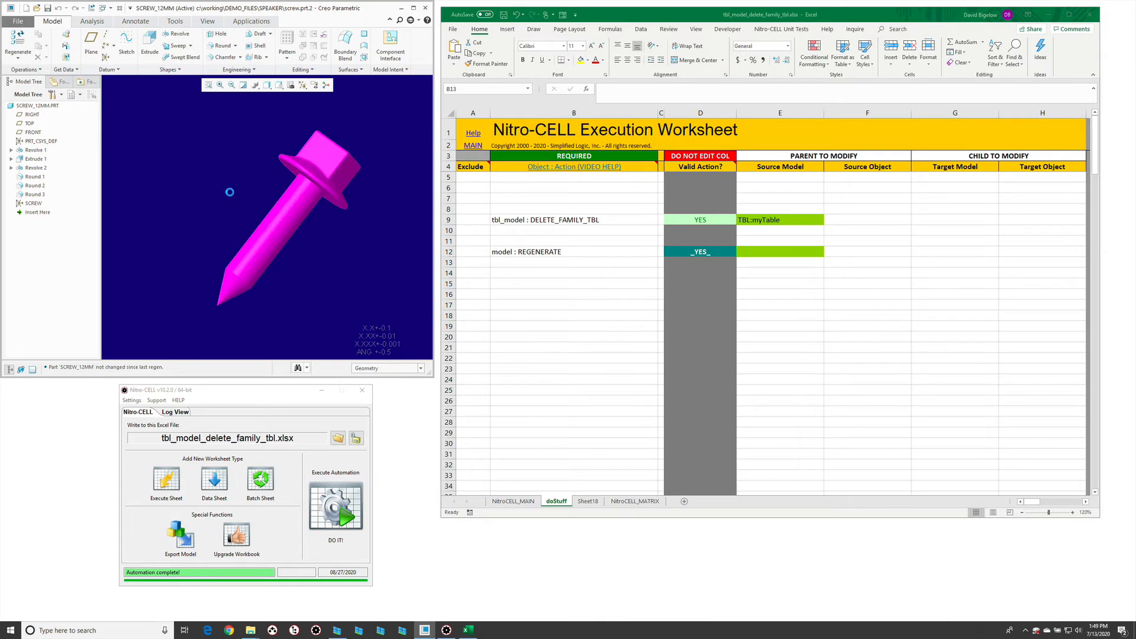
pyautogui.hotkey('ctrl', 'o')
pyautogui.click(98, 207)
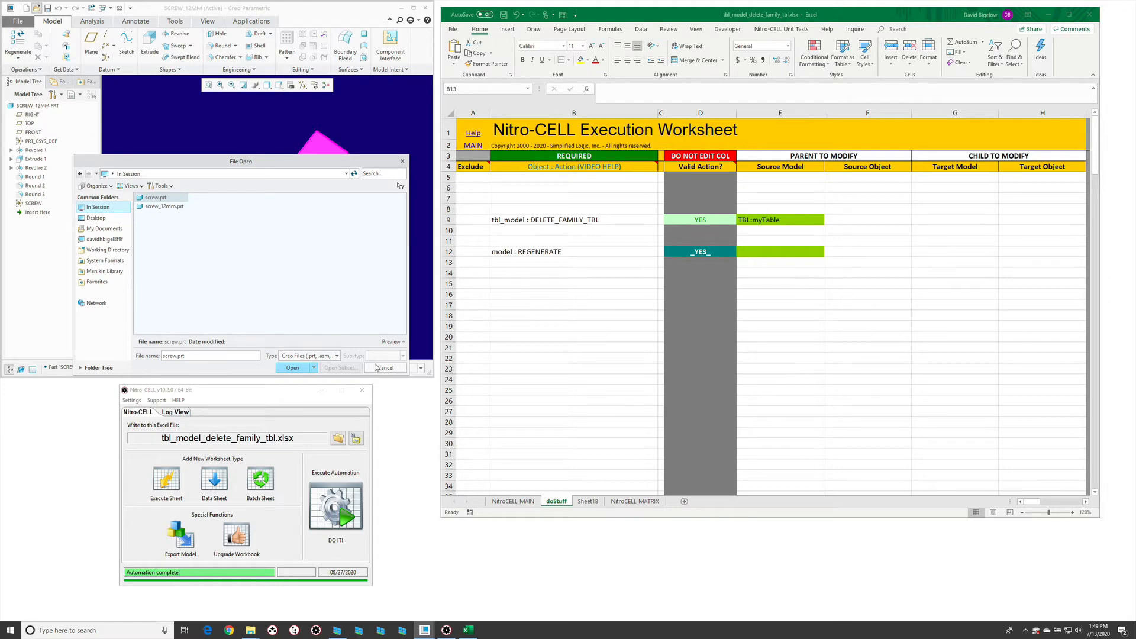
pyautogui.click(381, 367)
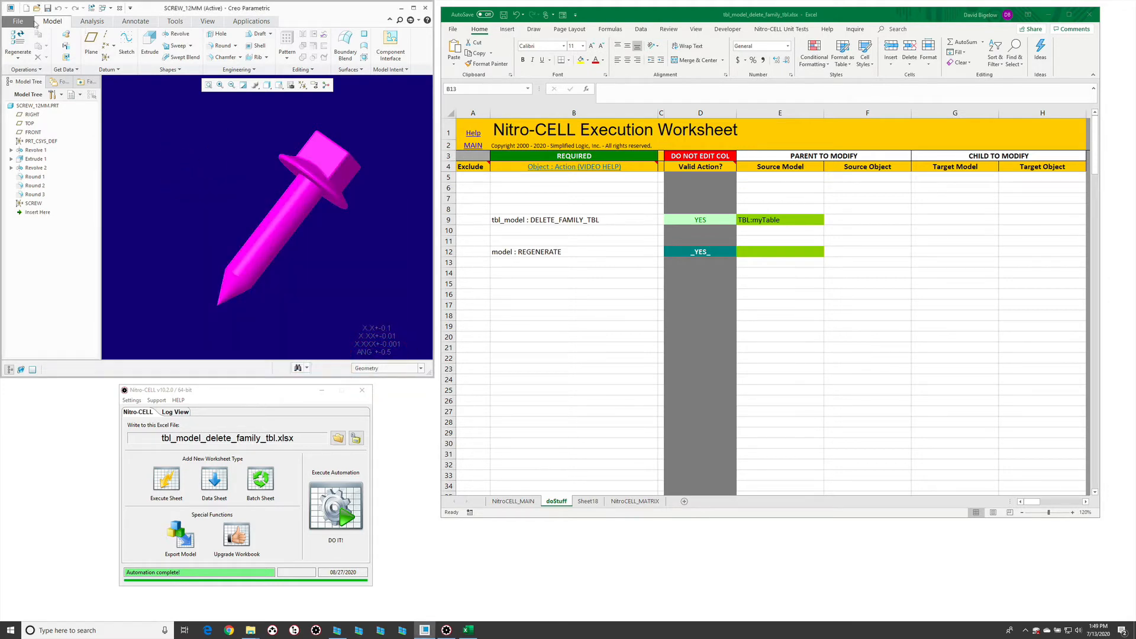
# Step: Erase all models that are not displayed from the Creo session
pyautogui.click(33, 23)
pyautogui.click(100, 26)
pyautogui.click(18, 21)
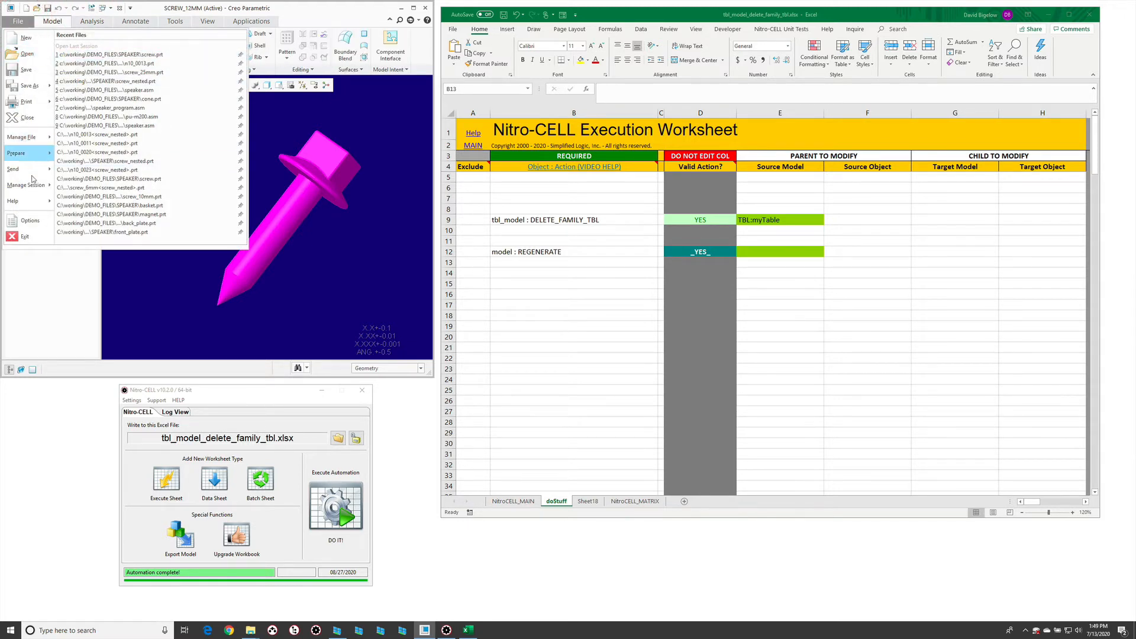
pyautogui.moveTo(29, 185)
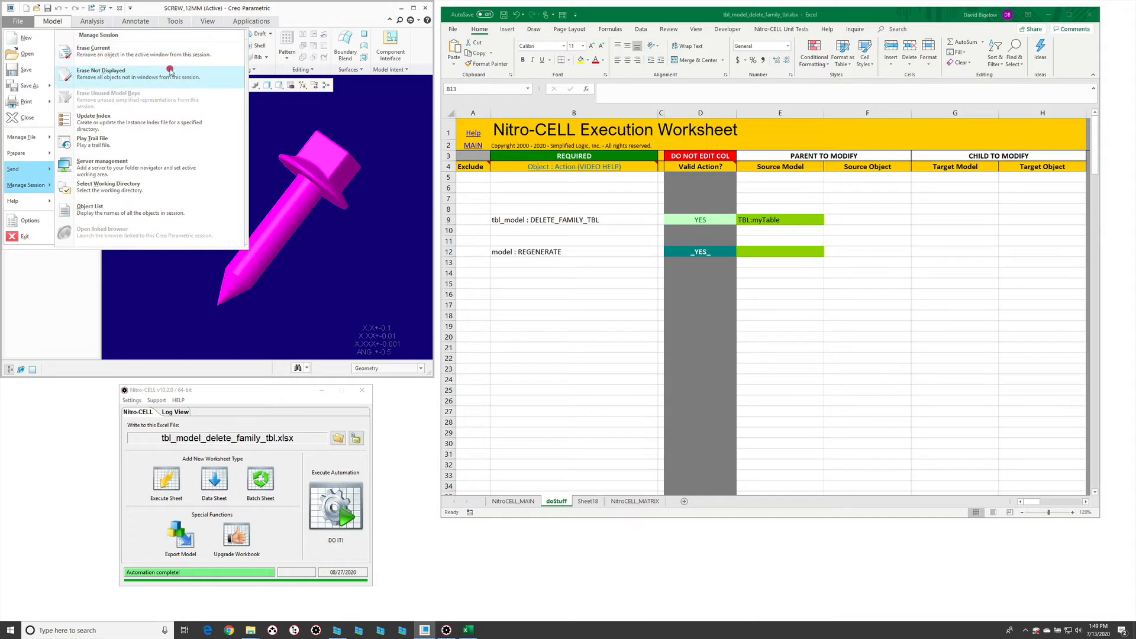
pyautogui.click(142, 70)
pyautogui.click(575, 393)
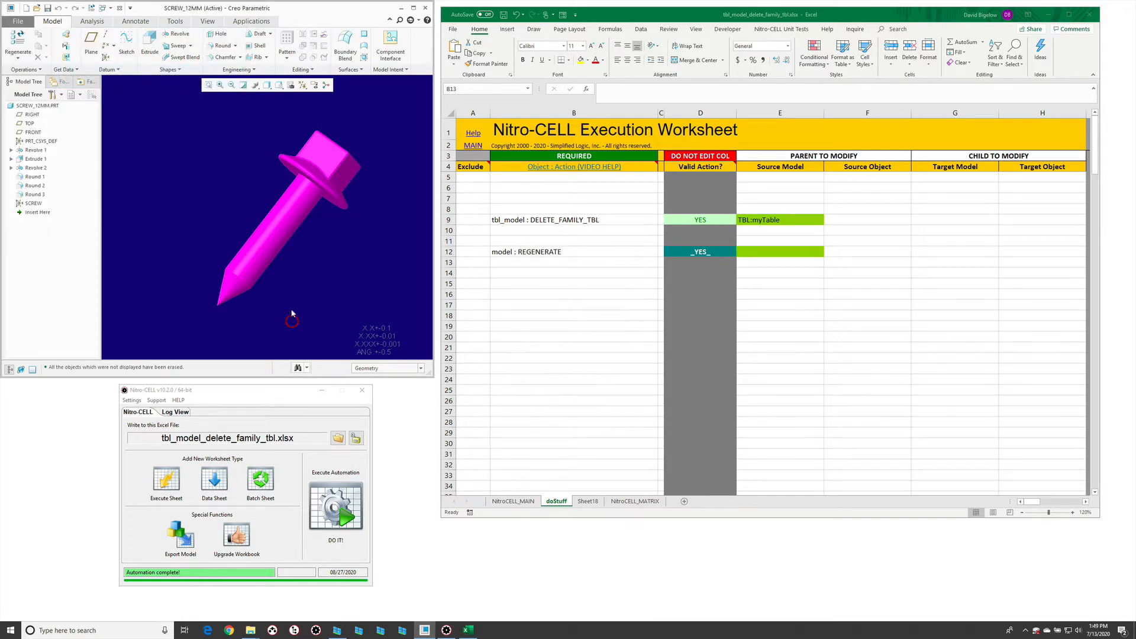
# Step: Check which models are in the Creo session and open screw_12mm.prt from that list
pyautogui.moveTo(288, 262); pyautogui.dragTo(280, 247, button='middle')
pyautogui.hotkey('ctrl', 'o')
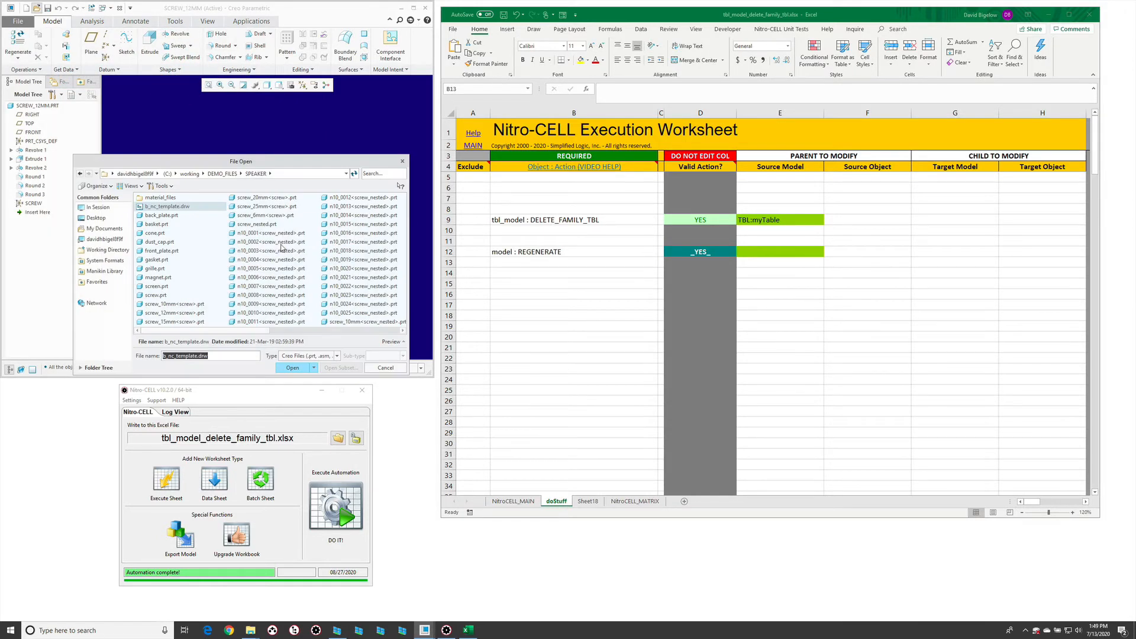
pyautogui.click(98, 207)
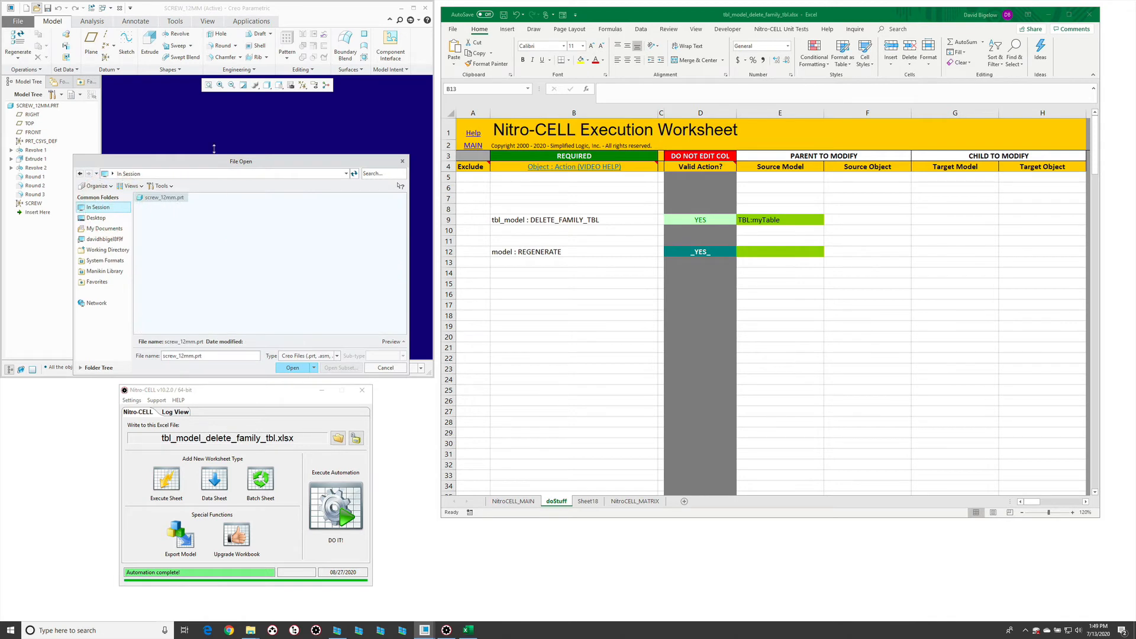
pyautogui.press('Return')
pyautogui.click(231, 141)
# Step: Review the ItemName table on Sheet18 against the DELETE_FAMILY_TBL source model argument on the doStuff sheet in Excel
pyautogui.click(641, 262)
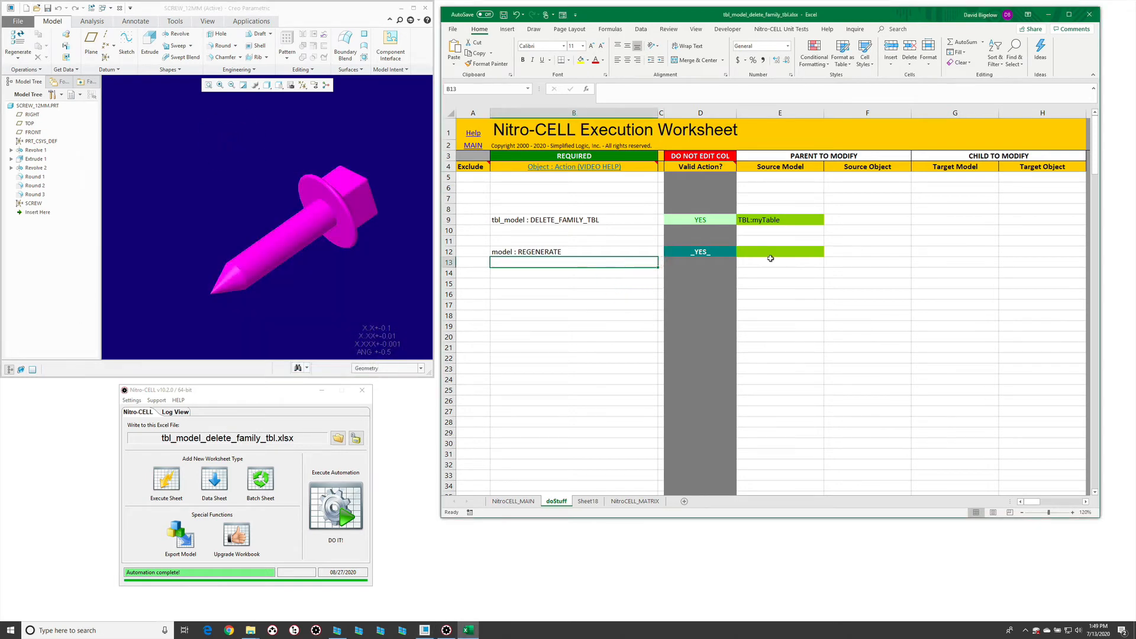
pyautogui.click(587, 501)
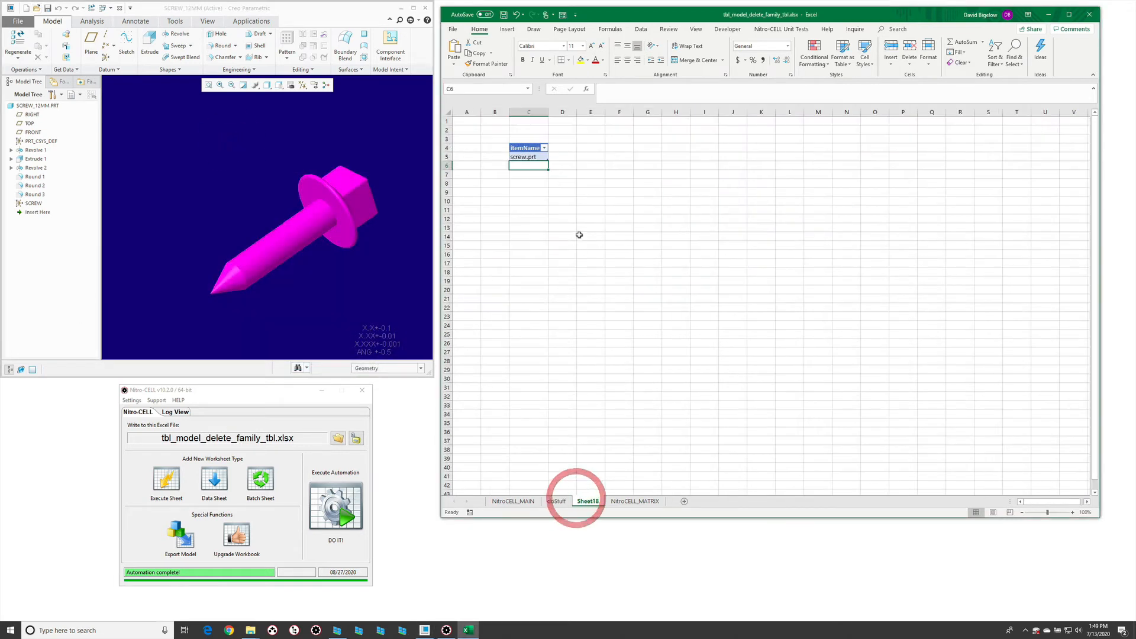
pyautogui.click(556, 500)
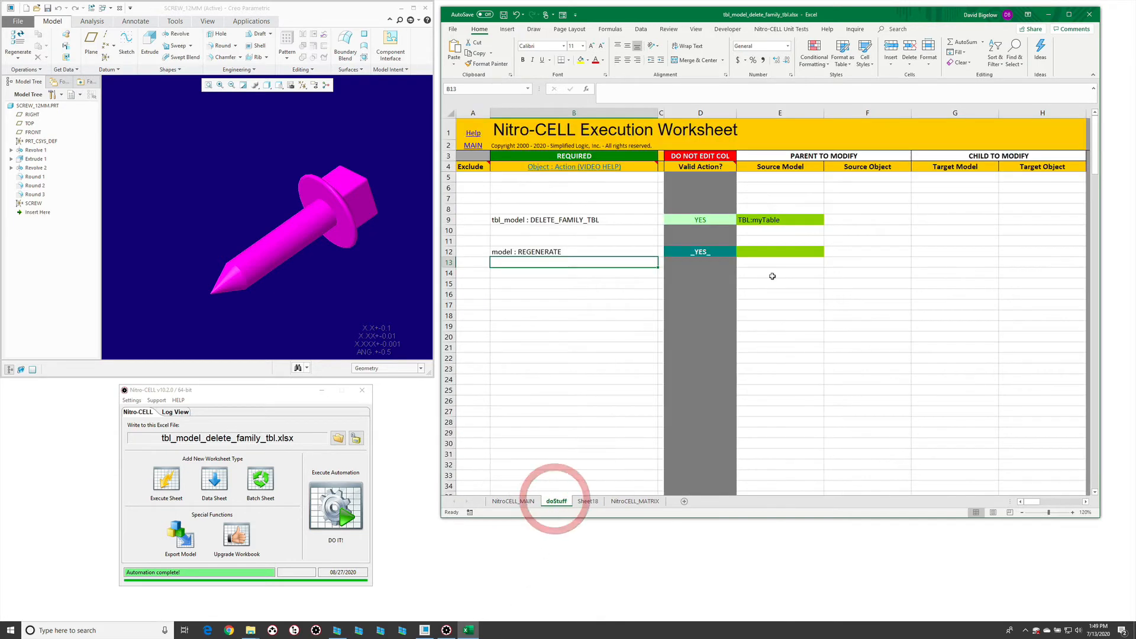
pyautogui.click(782, 218)
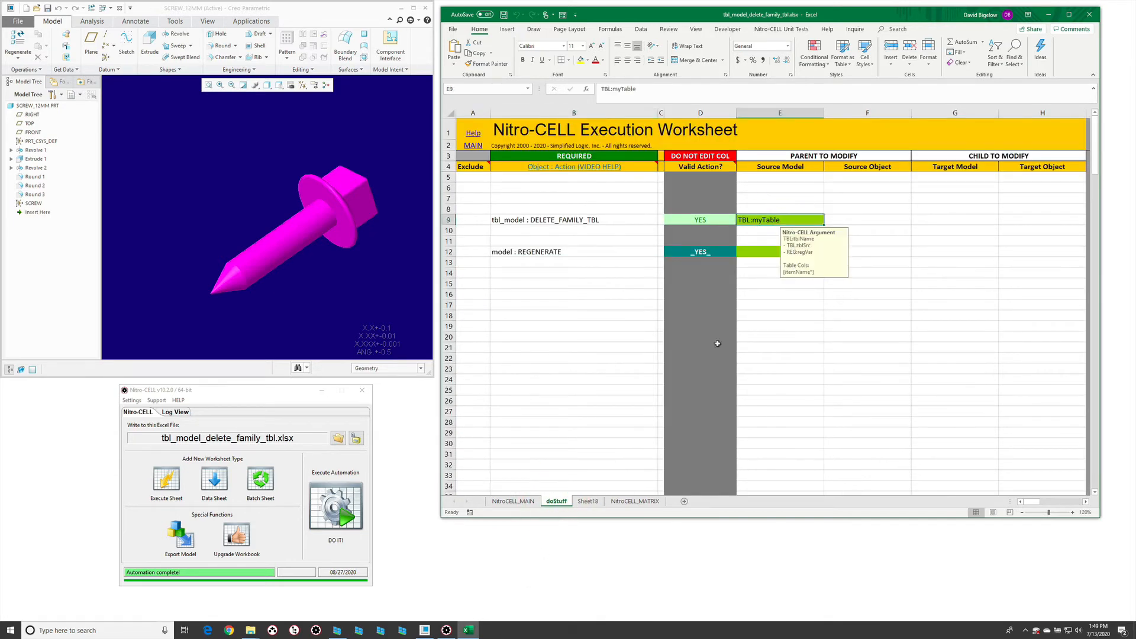
pyautogui.click(588, 501)
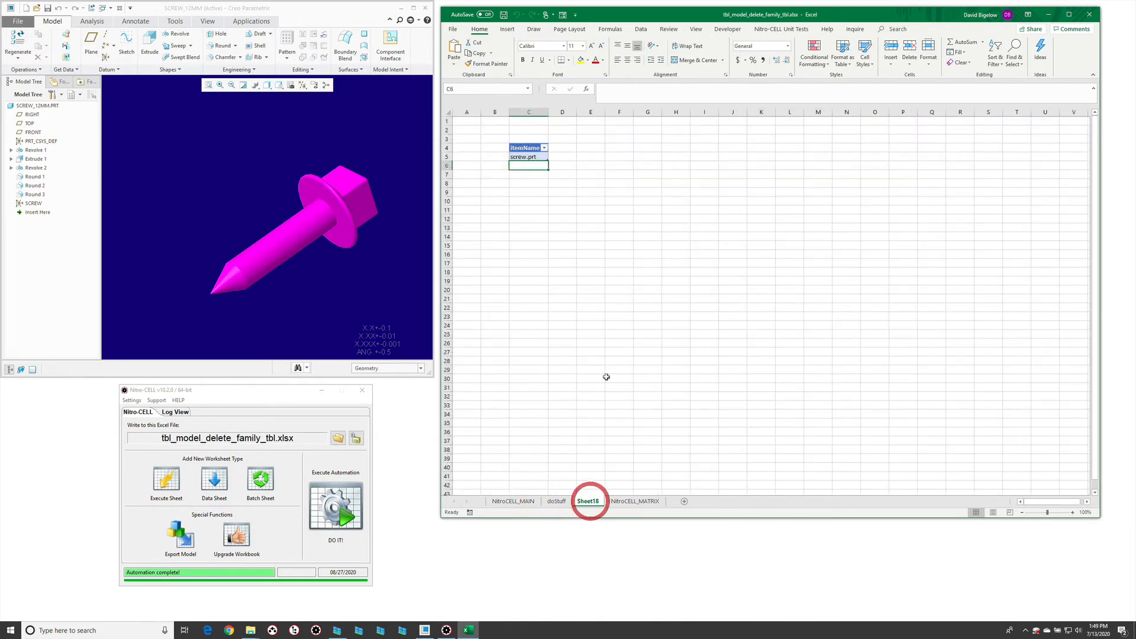
pyautogui.click(531, 156)
# Step: Close the SCREW_12MM part in Creo and erase it from the session
pyautogui.click(241, 191)
pyautogui.hotkey('ctrl', 'w')
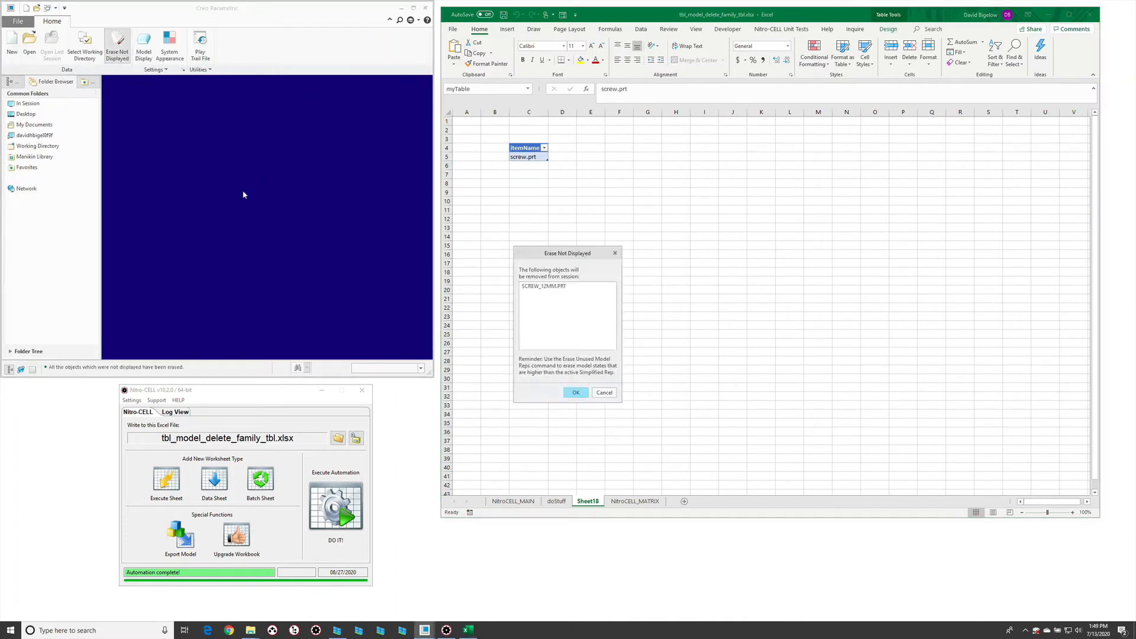
pyautogui.press('Return')
# Step: Load the SCREW_15MM instance of screw.prt into the Creo session and close its window
pyautogui.hotkey('ctrl', 'o')
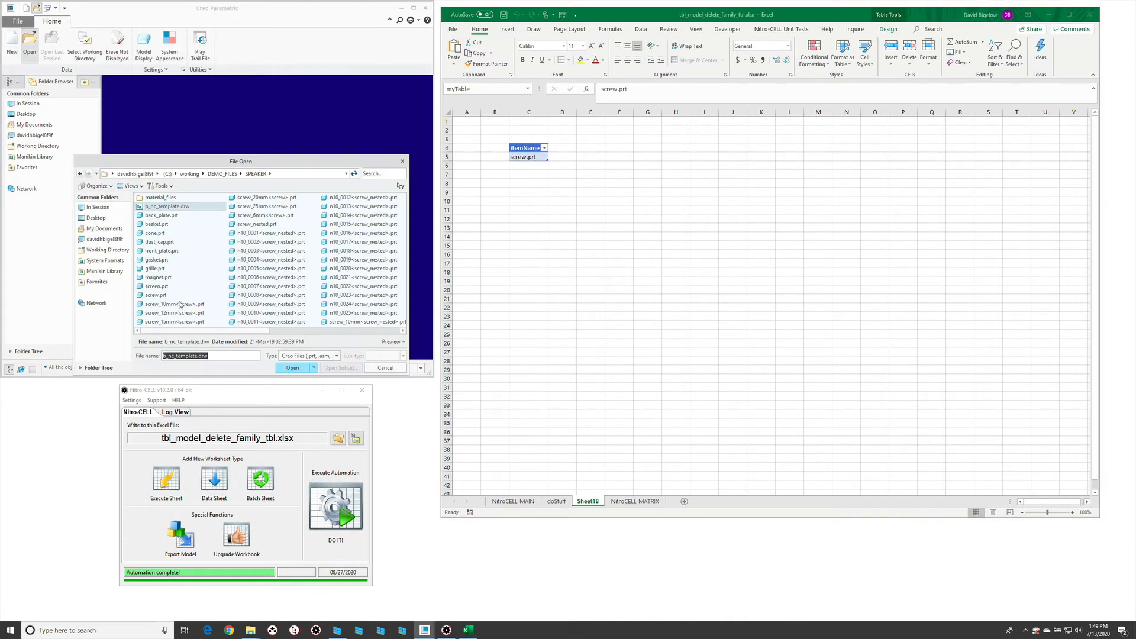
pyautogui.doubleClick(167, 296)
pyautogui.doubleClick(278, 199)
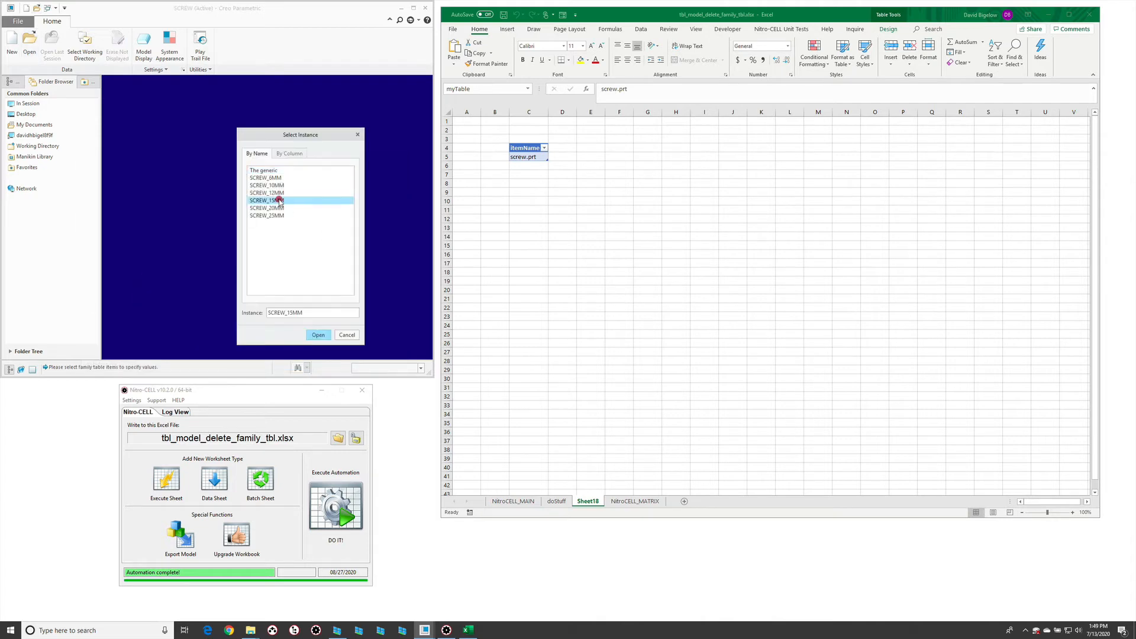
pyautogui.hotkey('ctrl', 'w')
# Step: Filter the part files by scre* and open the SCREW_25MM instance of screw_nested.prt
pyautogui.hotkey('ctrl', 'o')
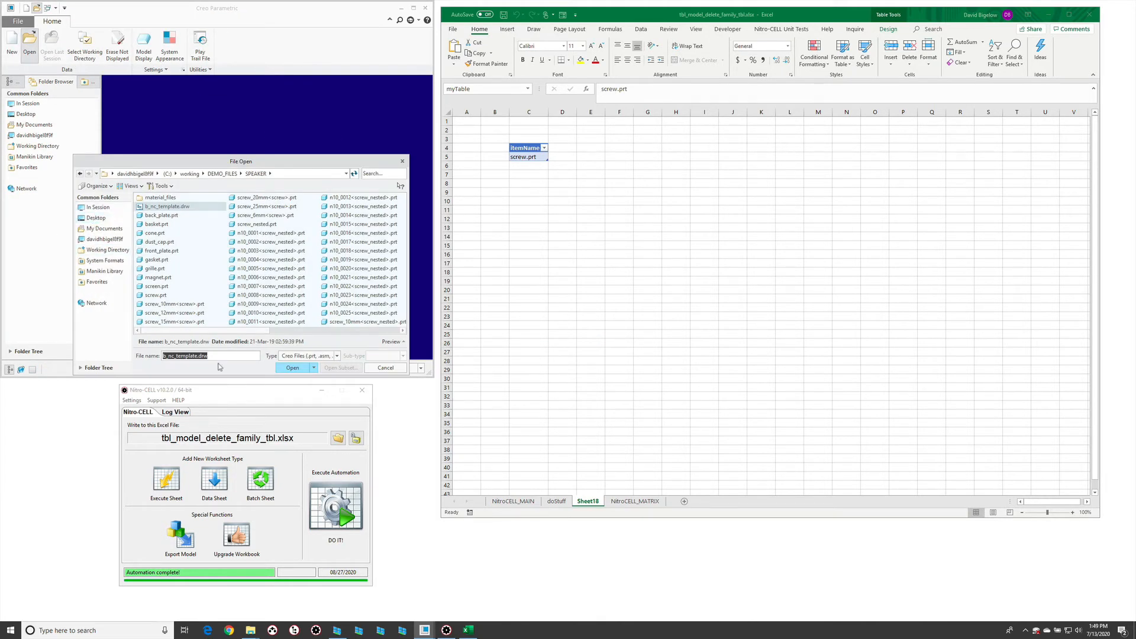
pyautogui.write('scre*')
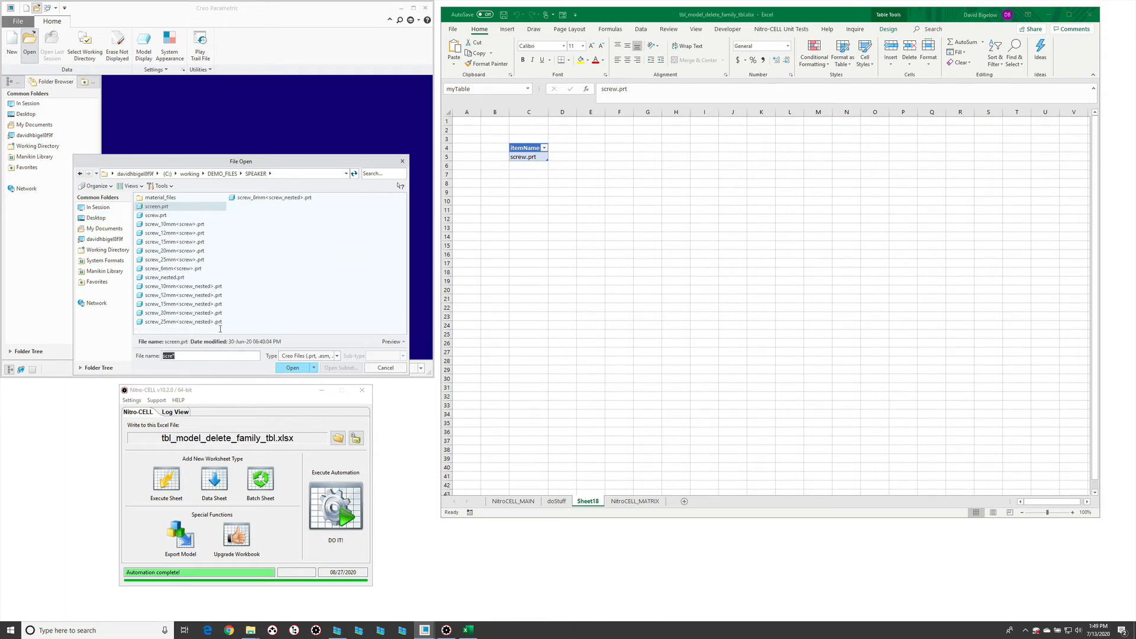
pyautogui.doubleClick(190, 276)
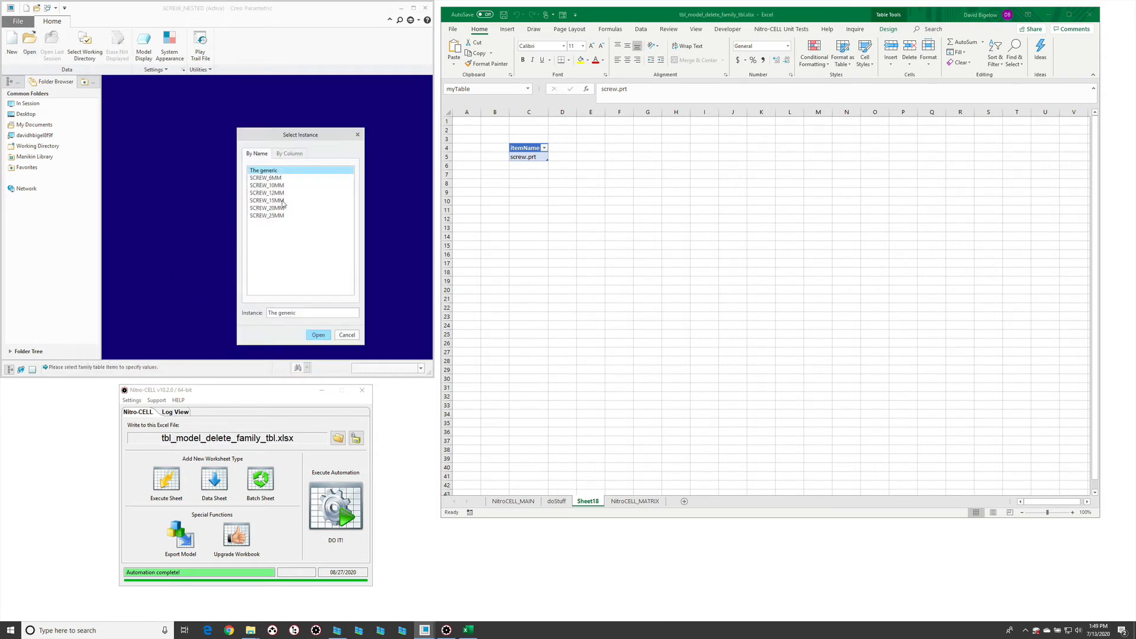
pyautogui.doubleClick(283, 216)
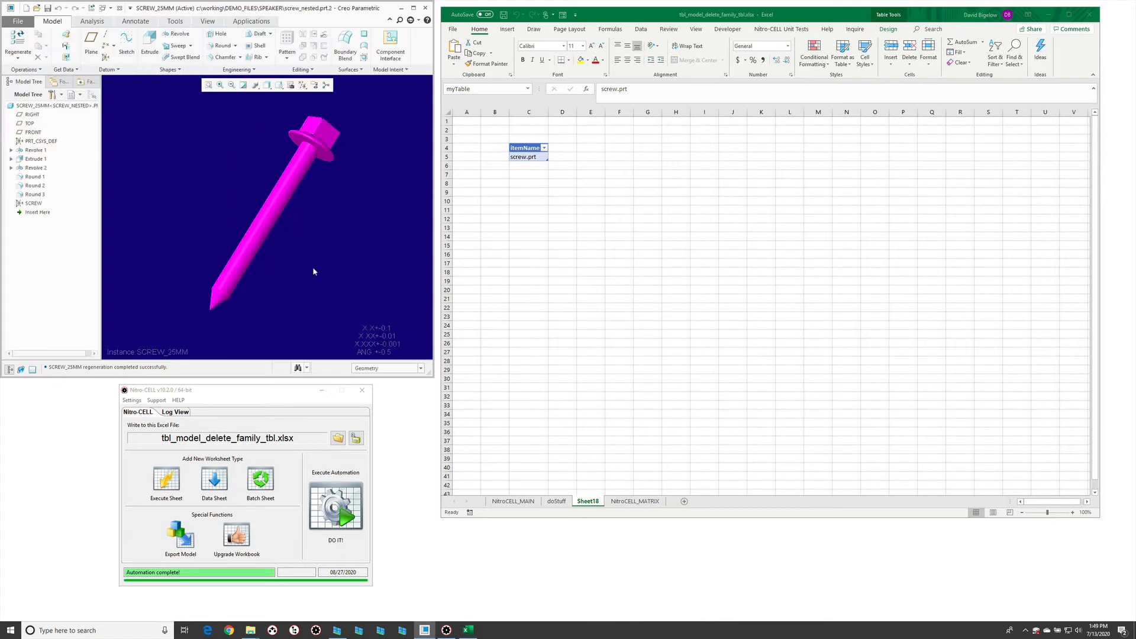
# Step: Open the nested instance N10_0011 under SCREW_10MM of the in-session screw_nested.prt, then return to the SCREW_25MM window
pyautogui.click(521, 229)
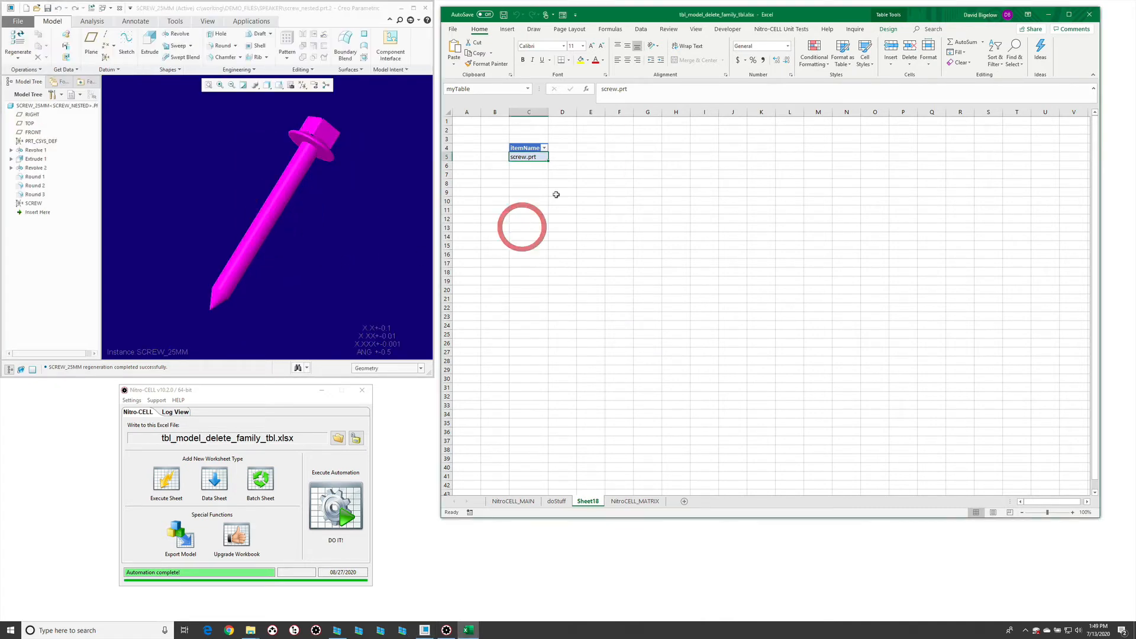
pyautogui.click(289, 212)
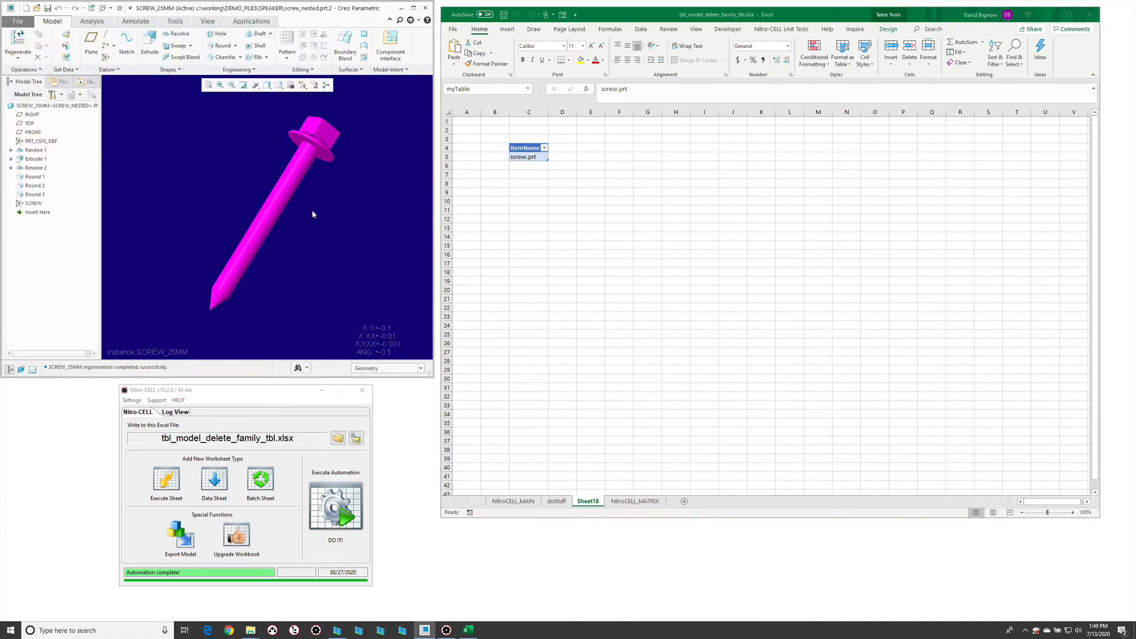
pyautogui.hotkey('ctrl', 'o')
pyautogui.click(97, 207)
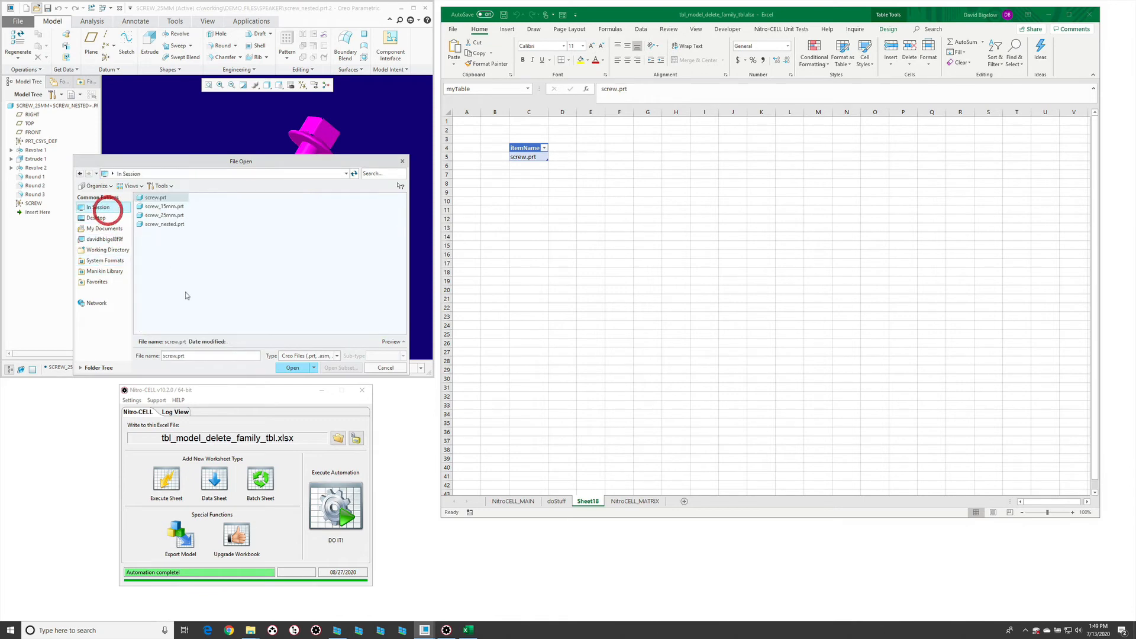
pyautogui.doubleClick(165, 224)
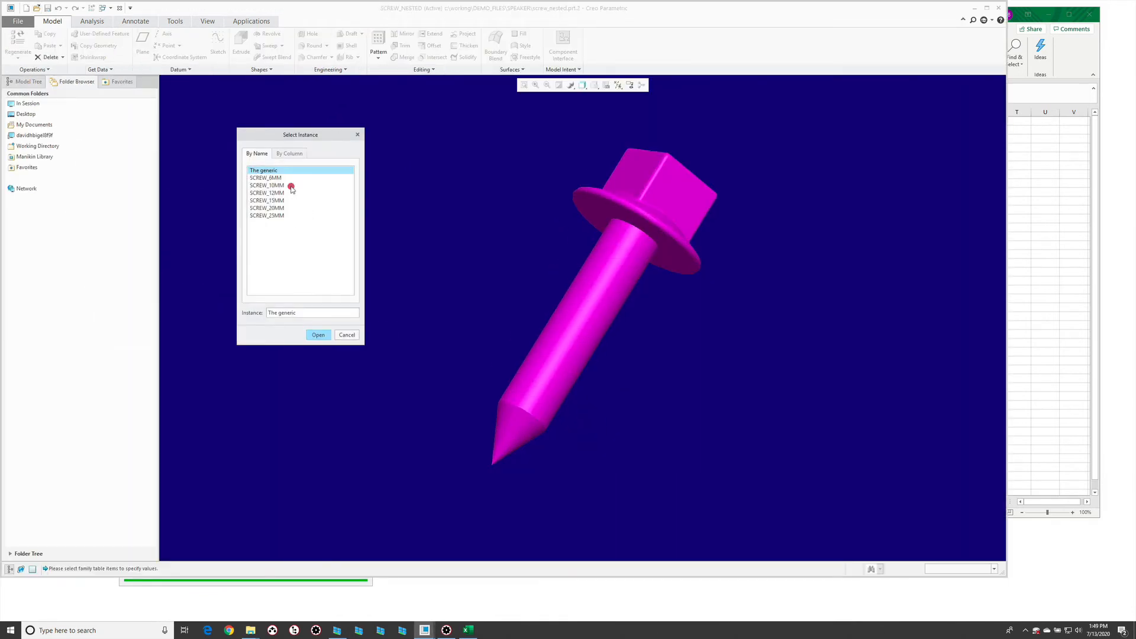
pyautogui.doubleClick(291, 187)
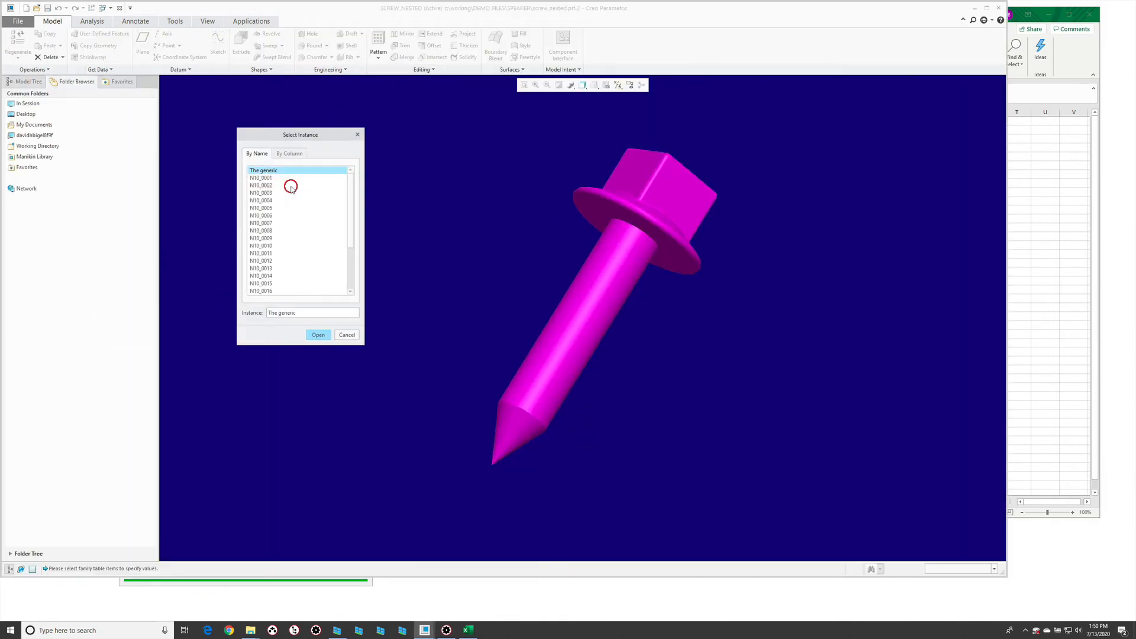
pyautogui.doubleClick(271, 253)
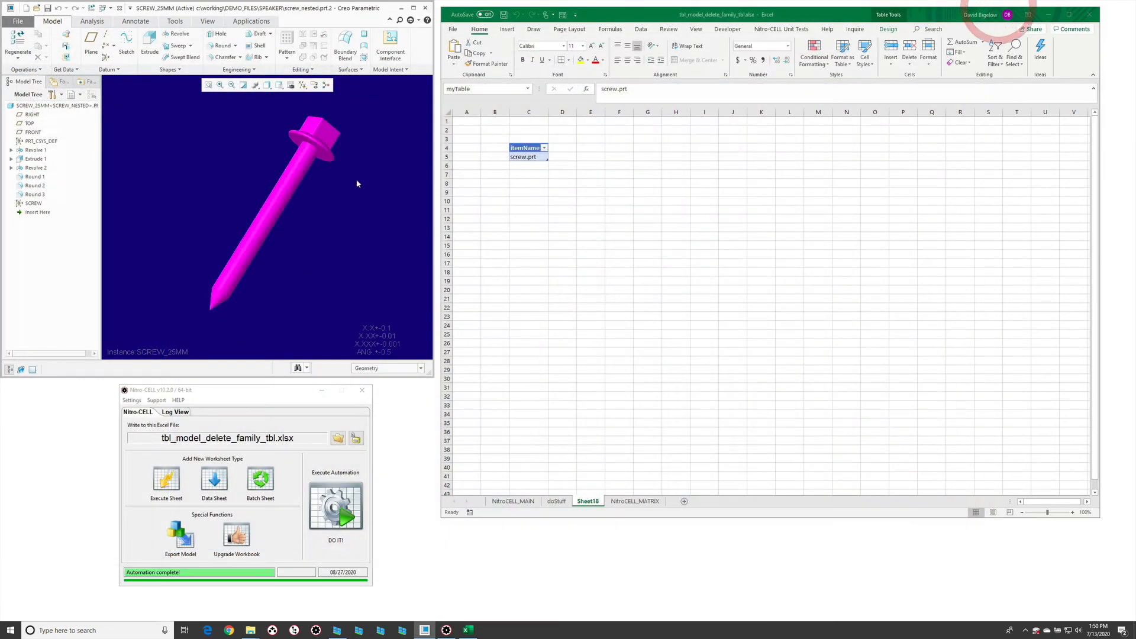
pyautogui.click(347, 218)
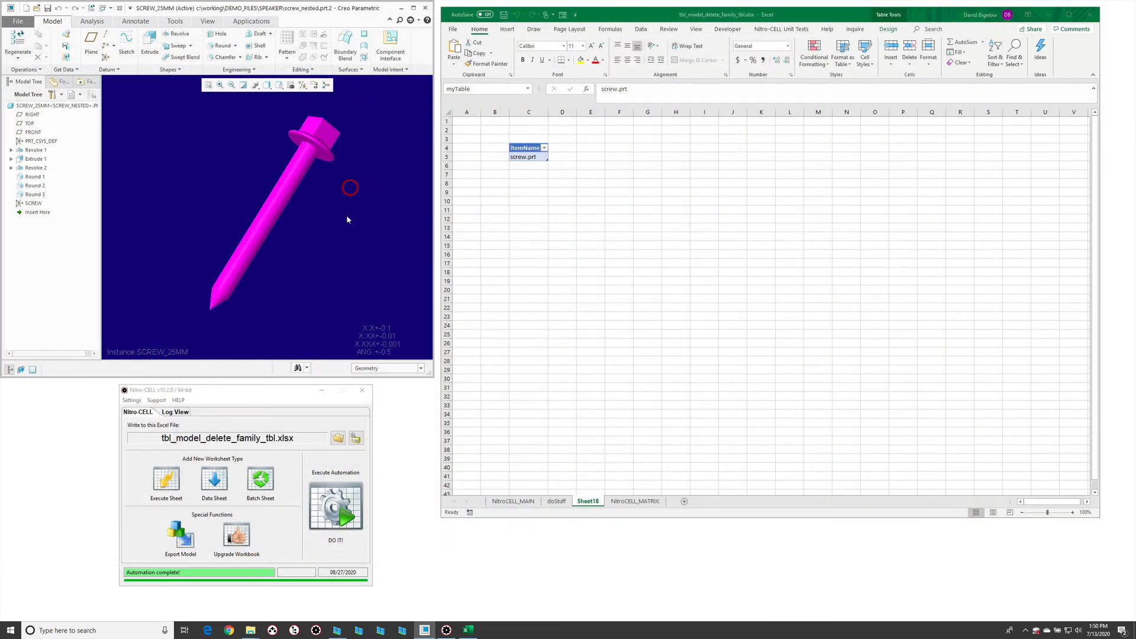
# Step: Set the ItemName entry in the Sheet18 table in Excel to *.prt
pyautogui.click(536, 157)
pyautogui.write('*.prt')
pyautogui.press('Return')
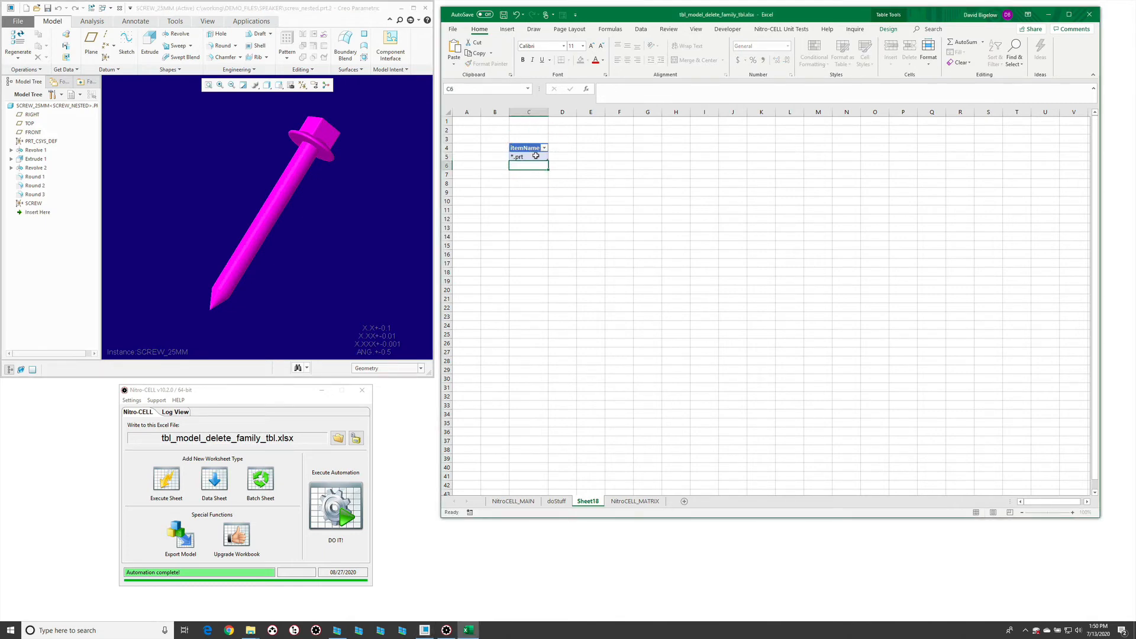
# Step: Copy the TBL:myTable source model argument from cell E9 to the REGENERATE row in cell E12 of the doStuff sheet
pyautogui.click(555, 501)
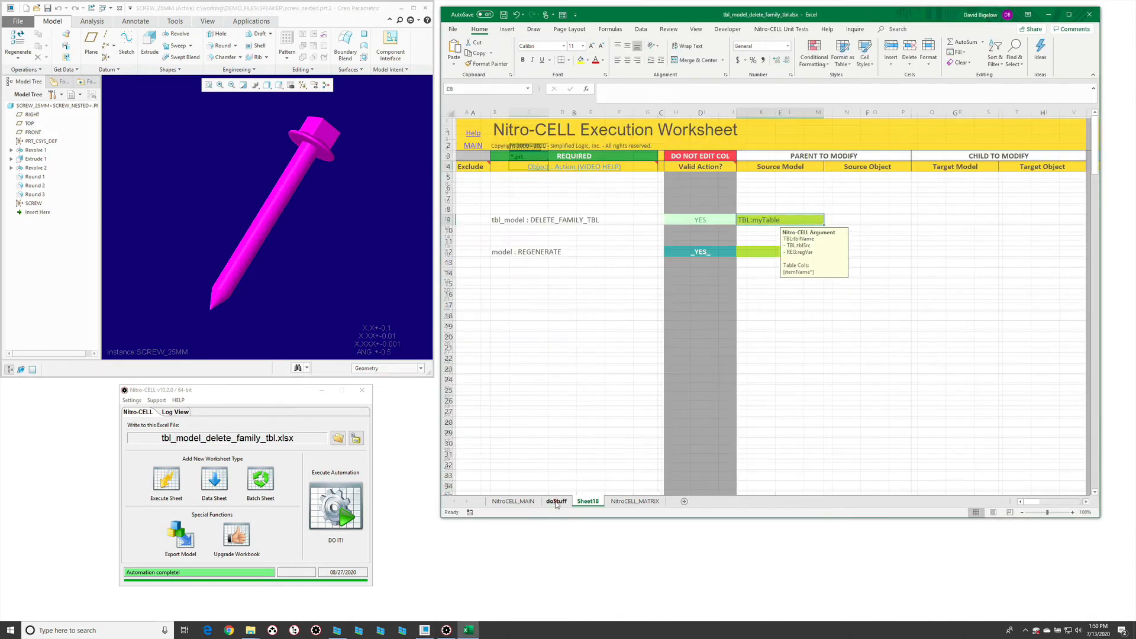
pyautogui.click(766, 242)
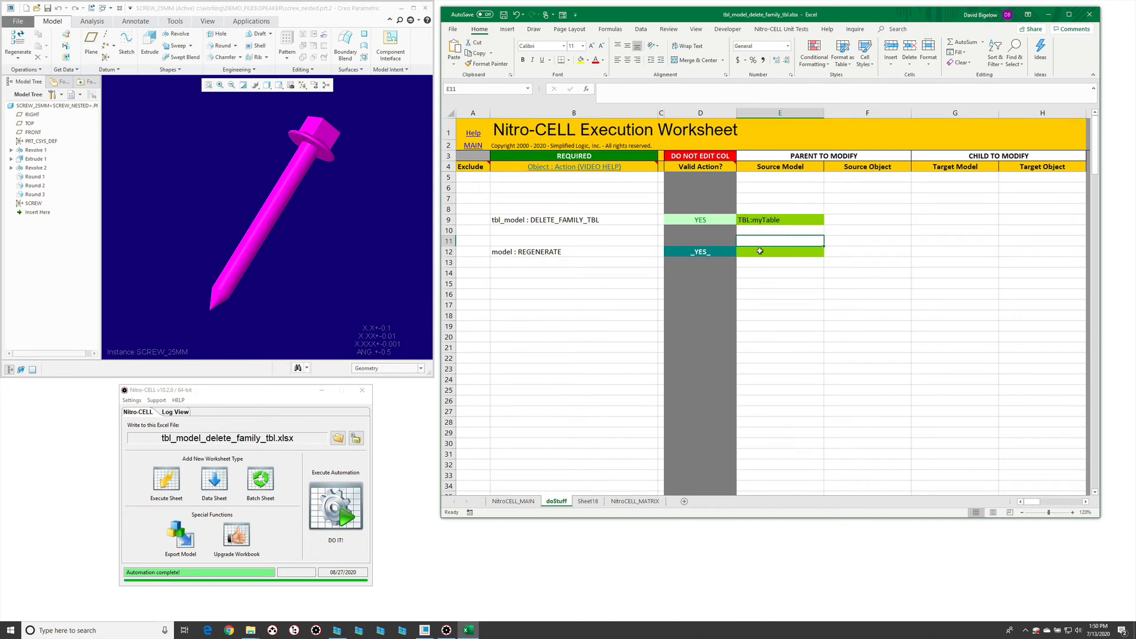
pyautogui.click(764, 219)
pyautogui.hotkey('ctrl', 'c')
pyautogui.click(761, 253)
pyautogui.press('Return')
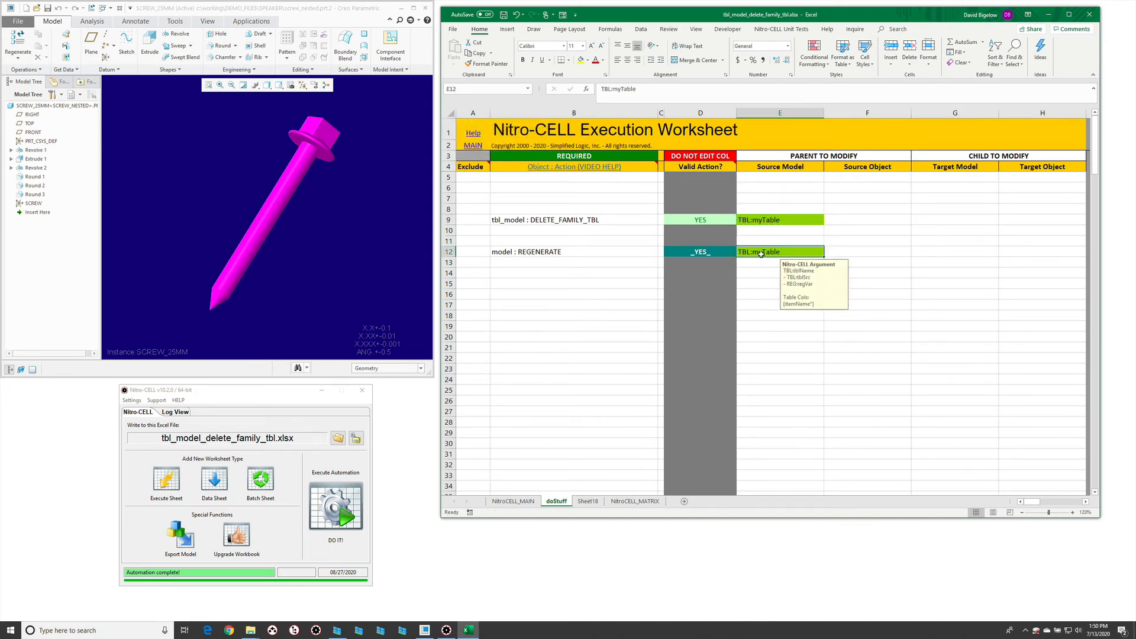
# Step: Review the argument hints of cells E9 and E12 and execute the Nitro-CELL automation
pyautogui.click(783, 219)
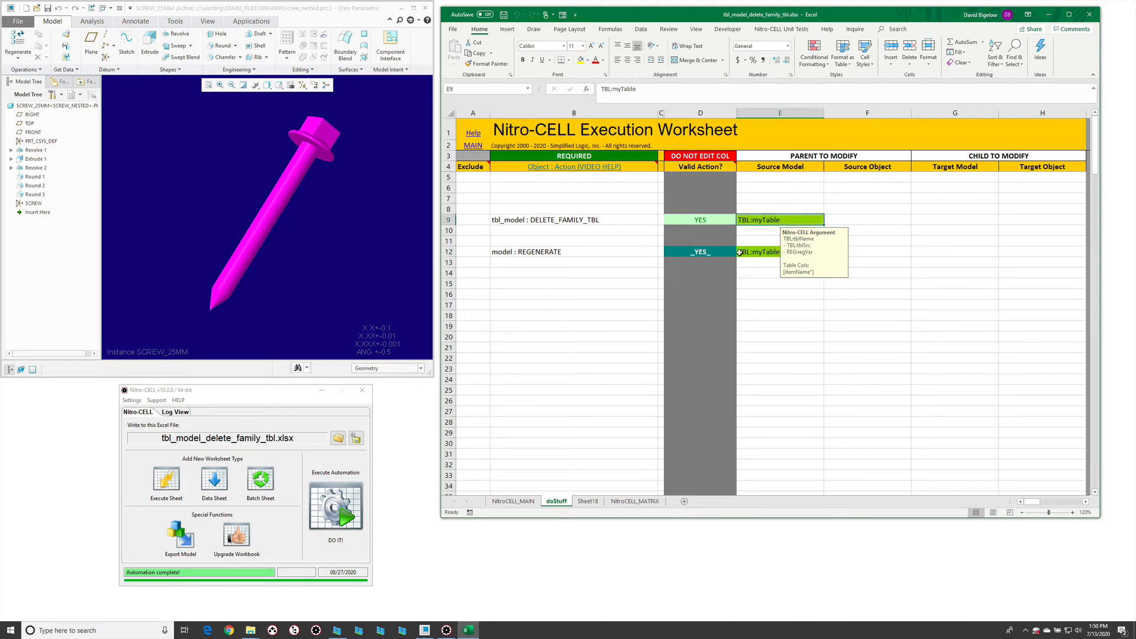
pyautogui.moveTo(306, 285); pyautogui.dragTo(275, 238, button='middle')
pyautogui.click(760, 252)
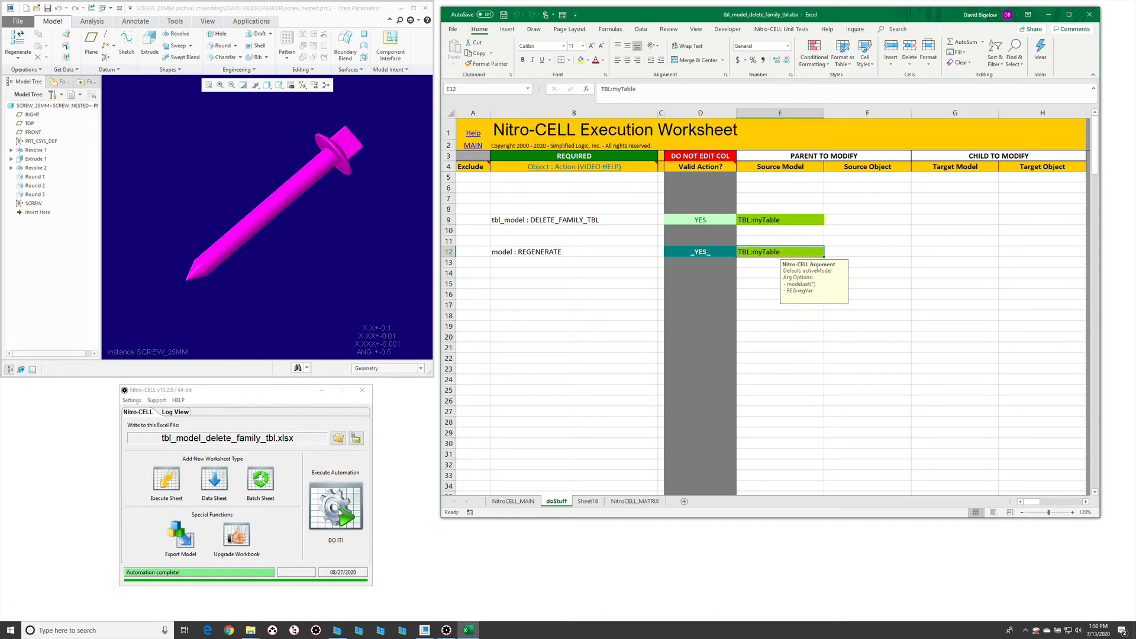
pyautogui.click(336, 506)
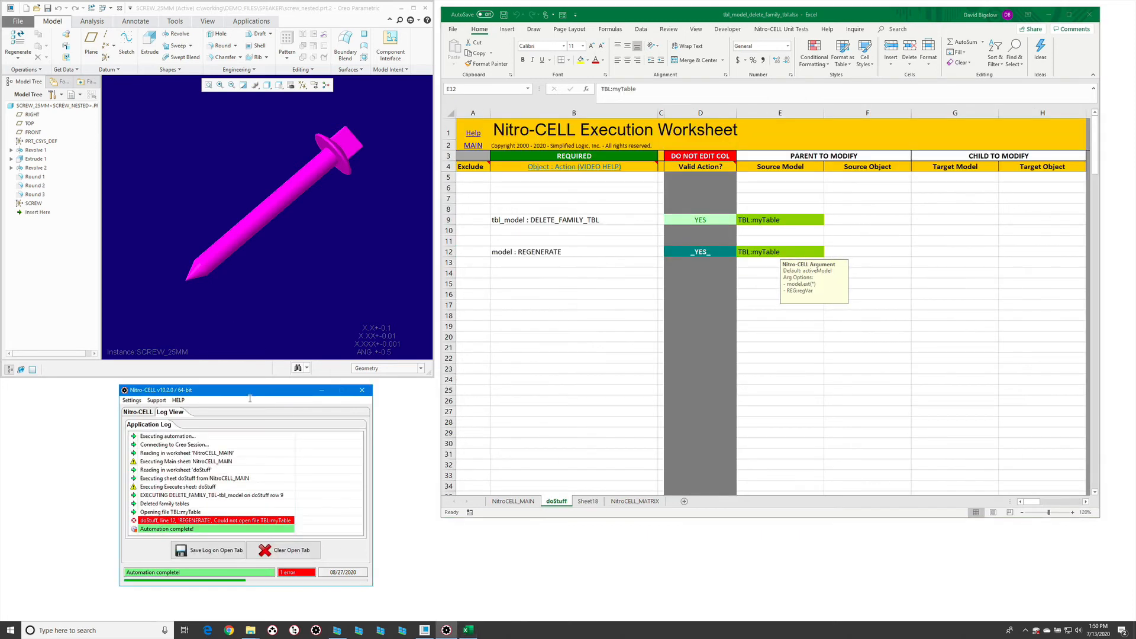
# Step: Replace the command in cell B12 with the nc_command formula for tbl_model : REGENERATE
pyautogui.click(771, 255)
pyautogui.click(638, 255)
pyautogui.write('=')
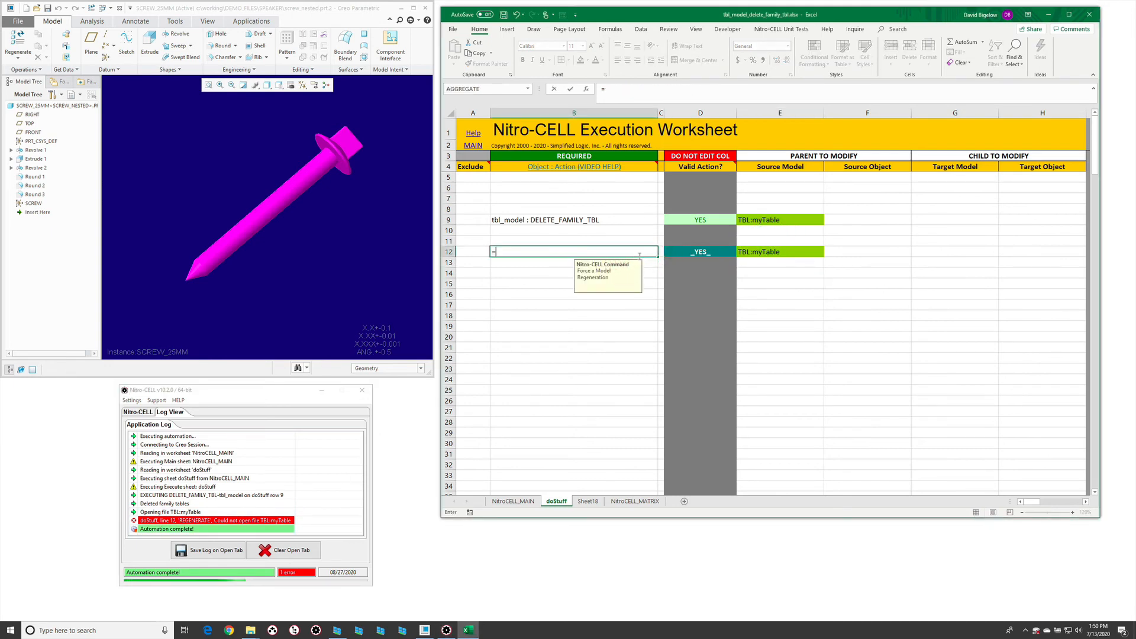
pyautogui.write('nc_command[regen')
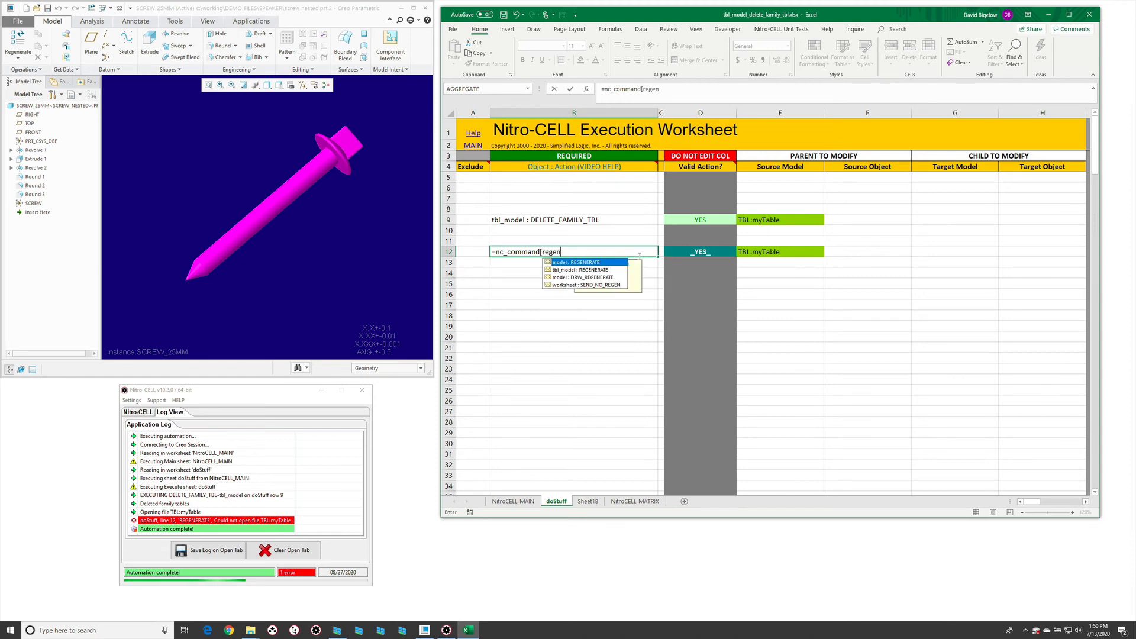
pyautogui.press('Down')
pyautogui.press('Tab')
pyautogui.press('Return')
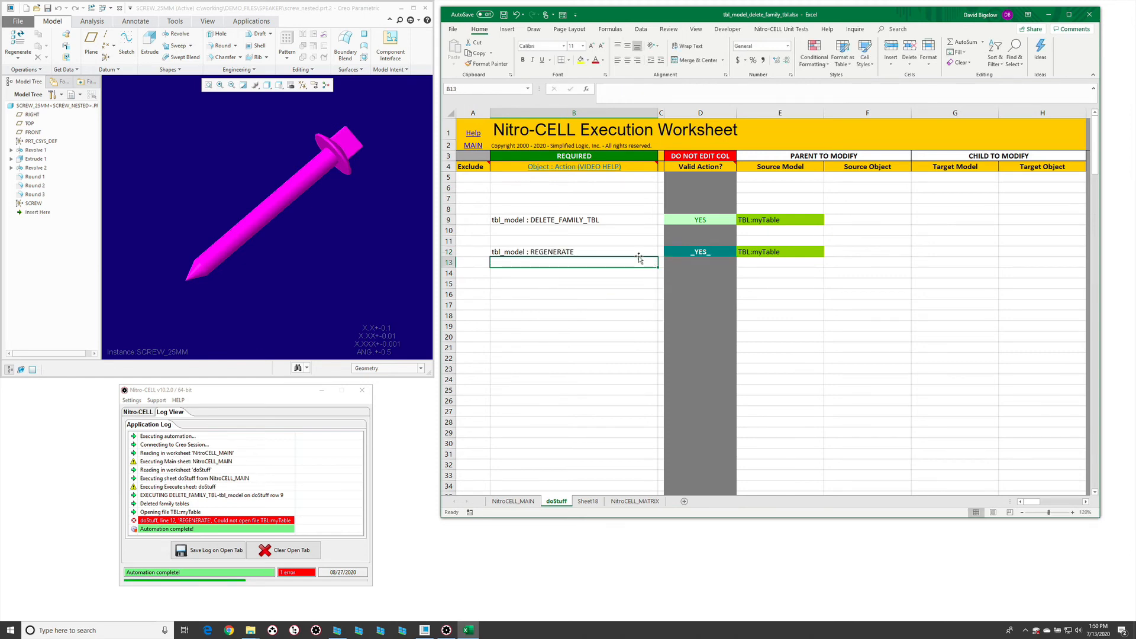
# Step: Execute the Nitro-CELL automation again with the table-based regenerate command and rotate the screw in Creo
pyautogui.click(137, 412)
pyautogui.click(335, 506)
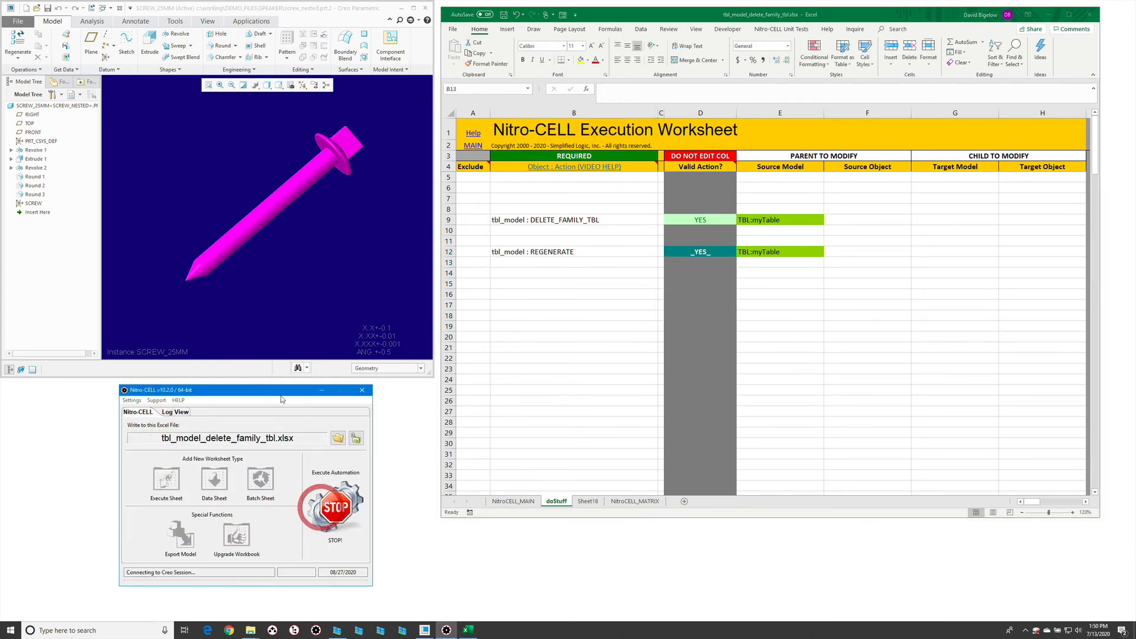
pyautogui.moveTo(307, 249); pyautogui.dragTo(277, 237, button='middle')
# Step: List the models in the Creo session and open n10_0011.prt to inspect it
pyautogui.hotkey('ctrl', 'o')
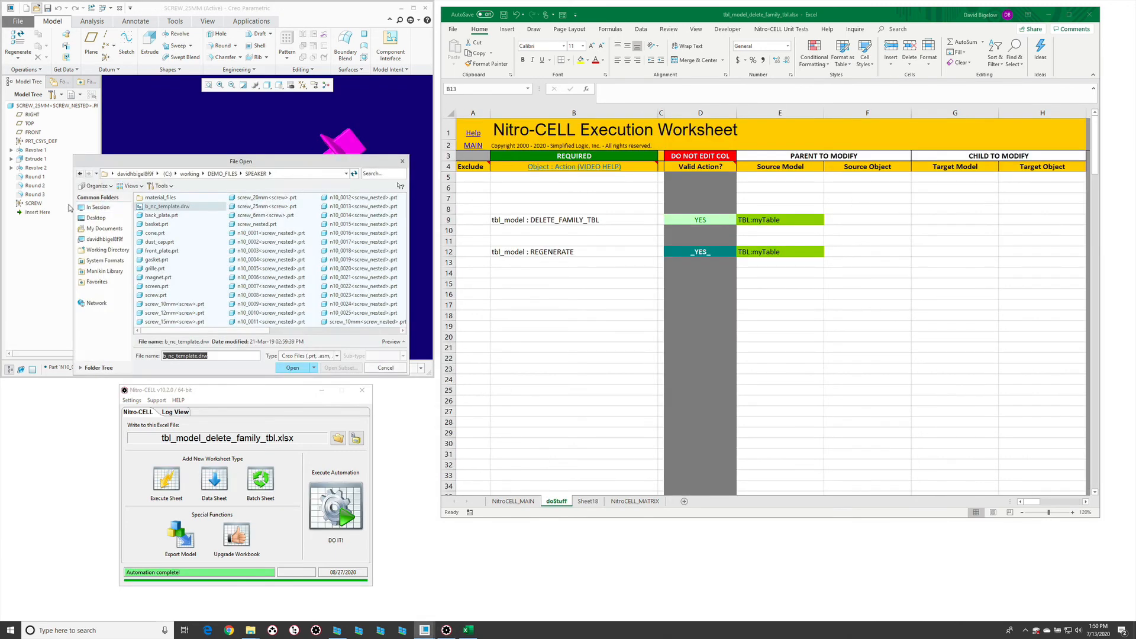
pyautogui.click(90, 207)
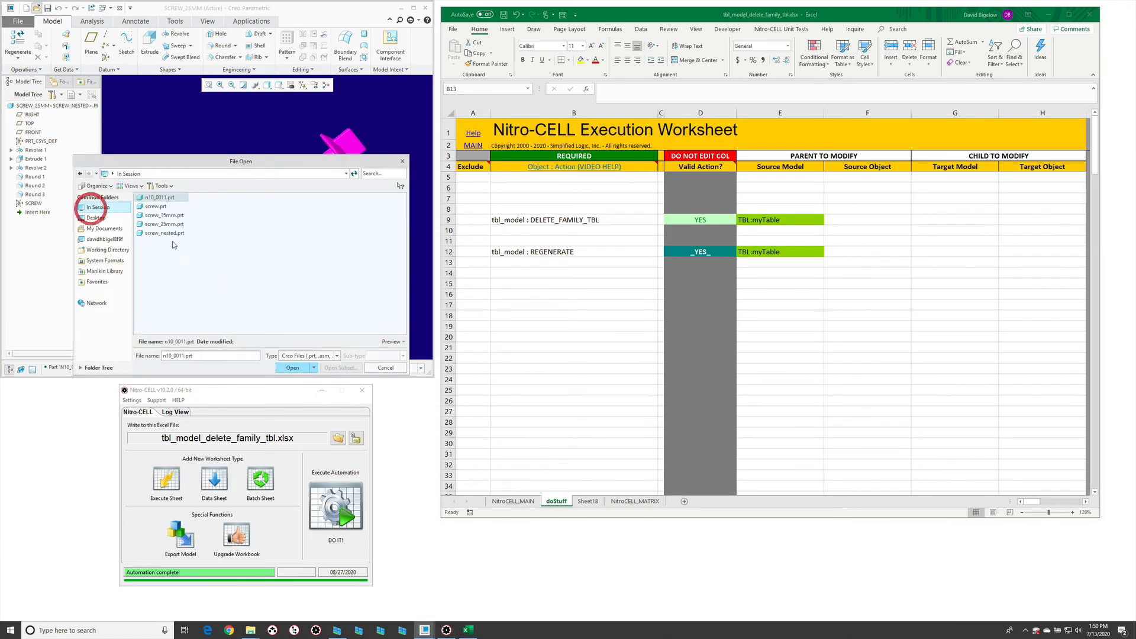
pyautogui.doubleClick(172, 199)
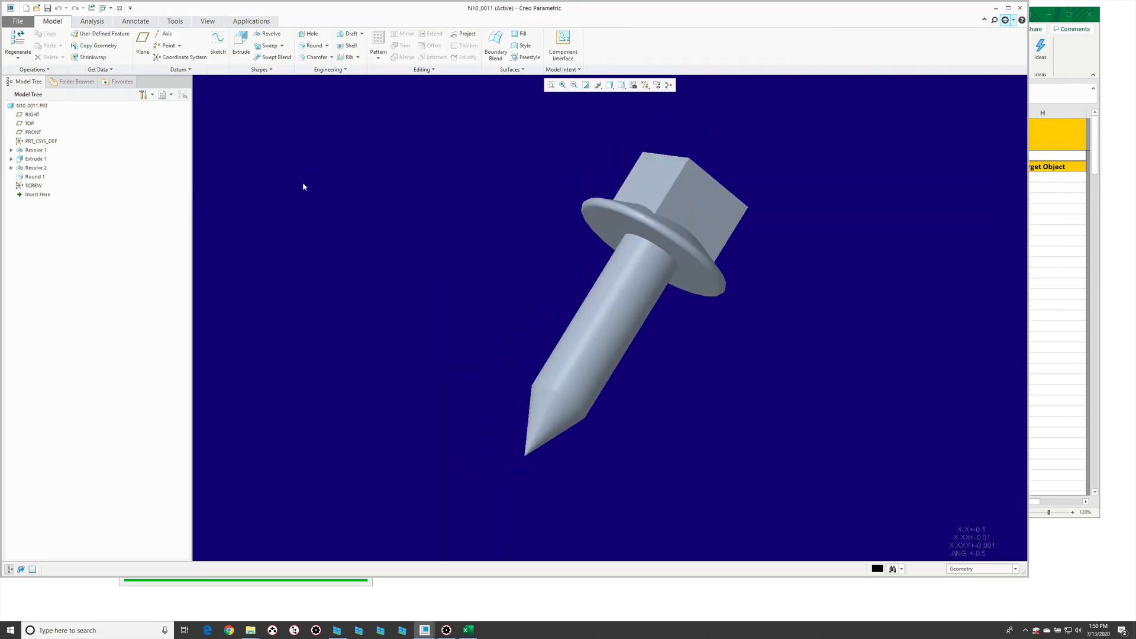
# Step: Select the n10_0011 part in the model tree, examine it from another angle and close its window
pyautogui.click(303, 187)
pyautogui.click(32, 105)
pyautogui.moveTo(454, 240); pyautogui.dragTo(698, 266, button='middle')
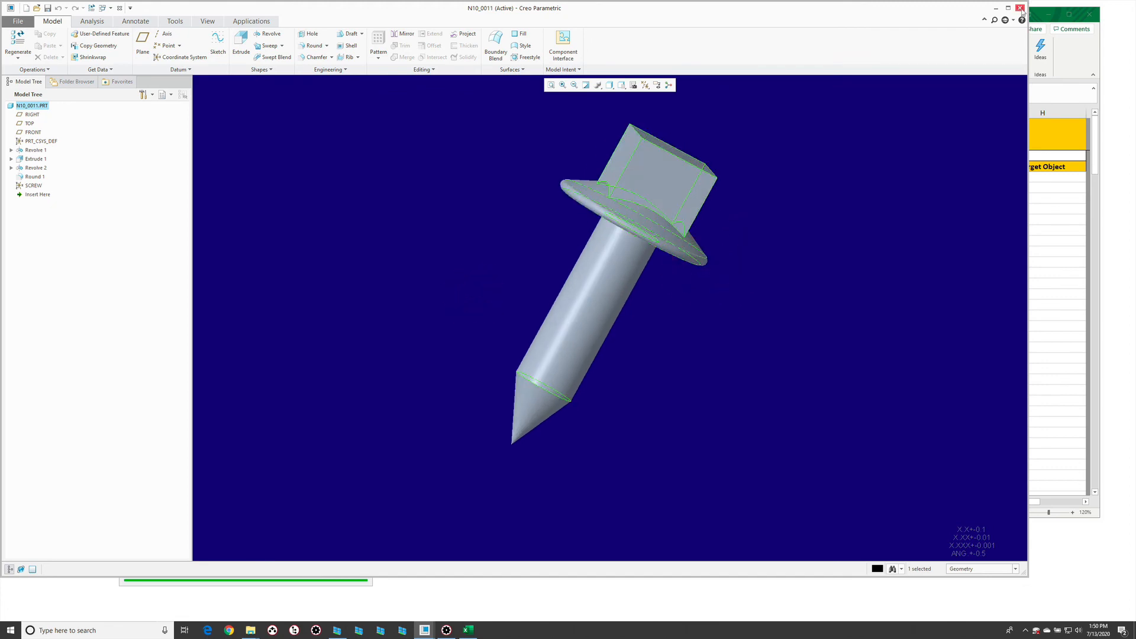
pyautogui.click(1021, 9)
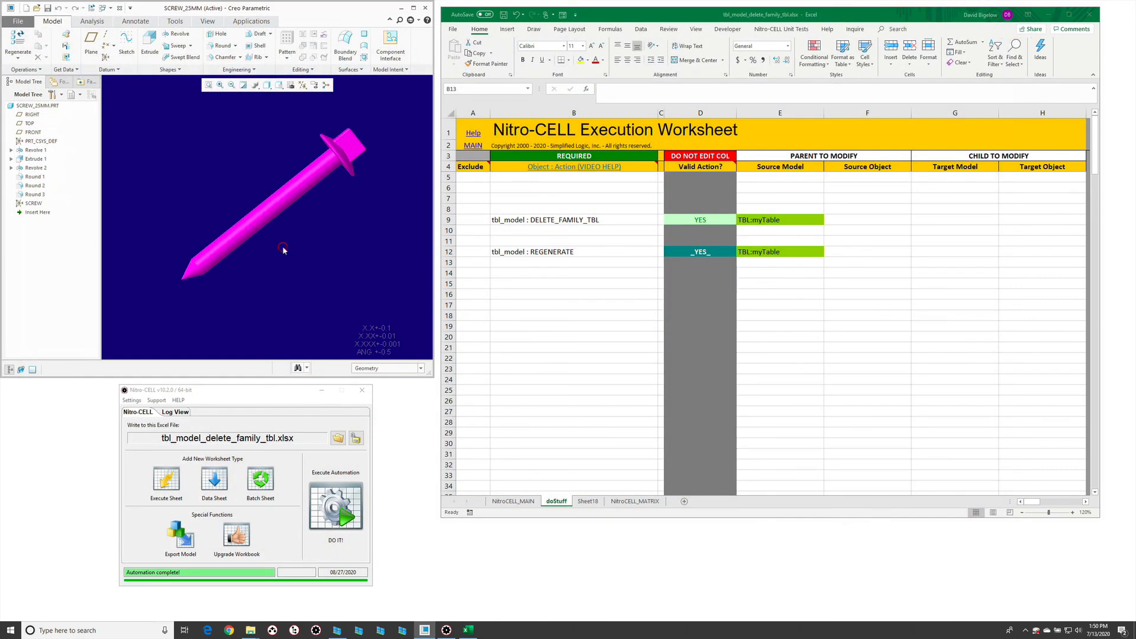
# Step: List the in-session models again, open screw.prt and examine its geometry from another angle
pyautogui.hotkey('ctrl', 'o')
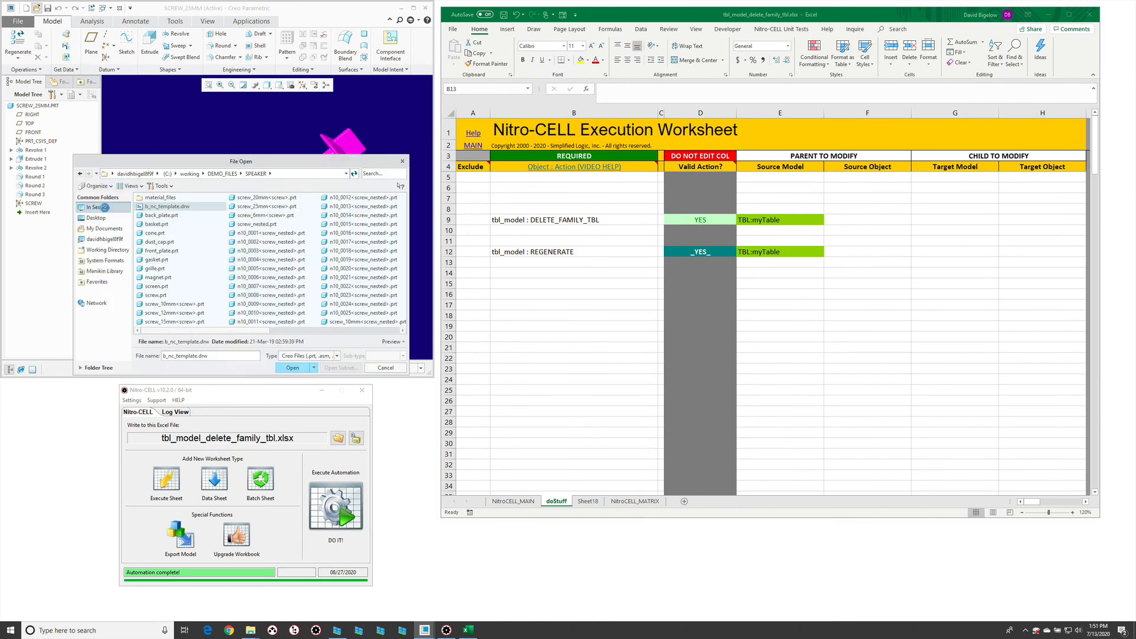
pyautogui.click(105, 207)
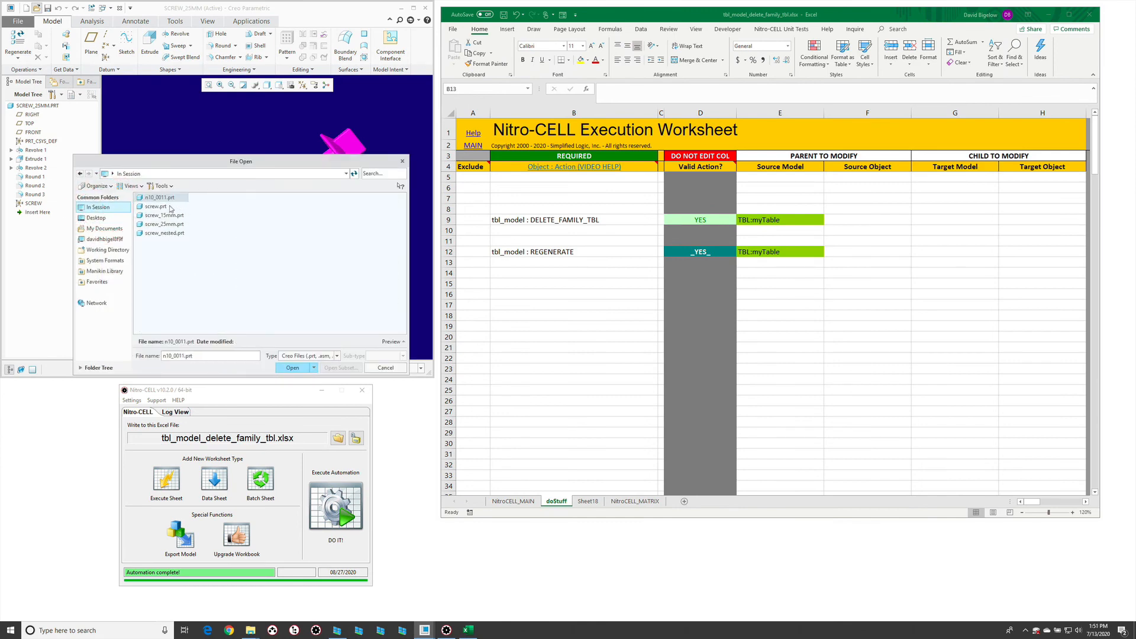
pyautogui.click(171, 206)
pyautogui.click(166, 233)
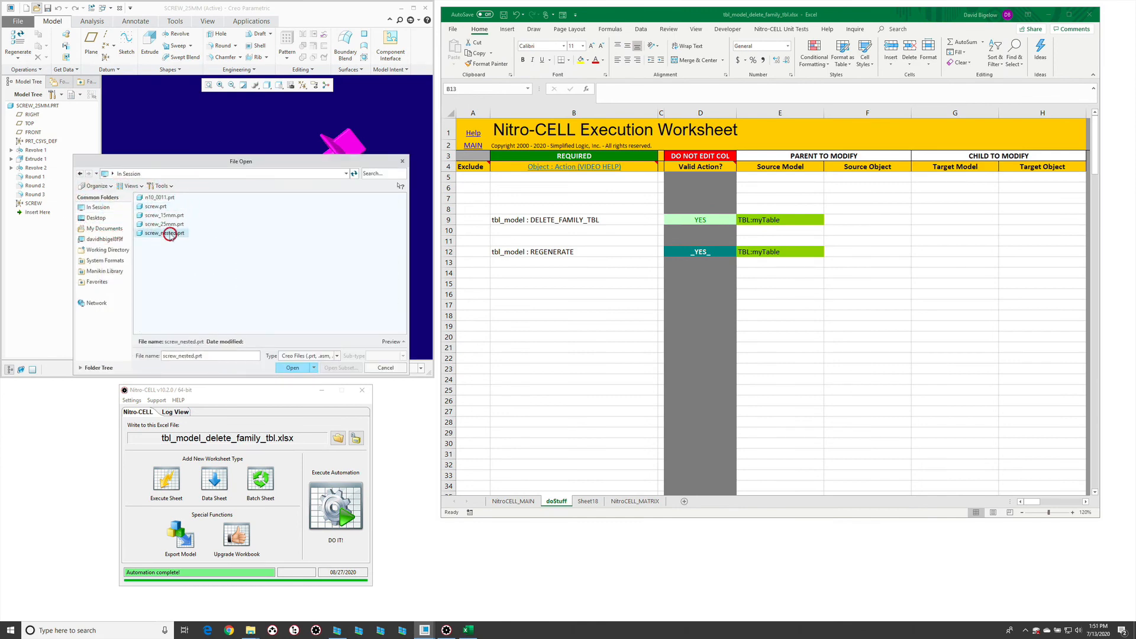
pyautogui.doubleClick(171, 206)
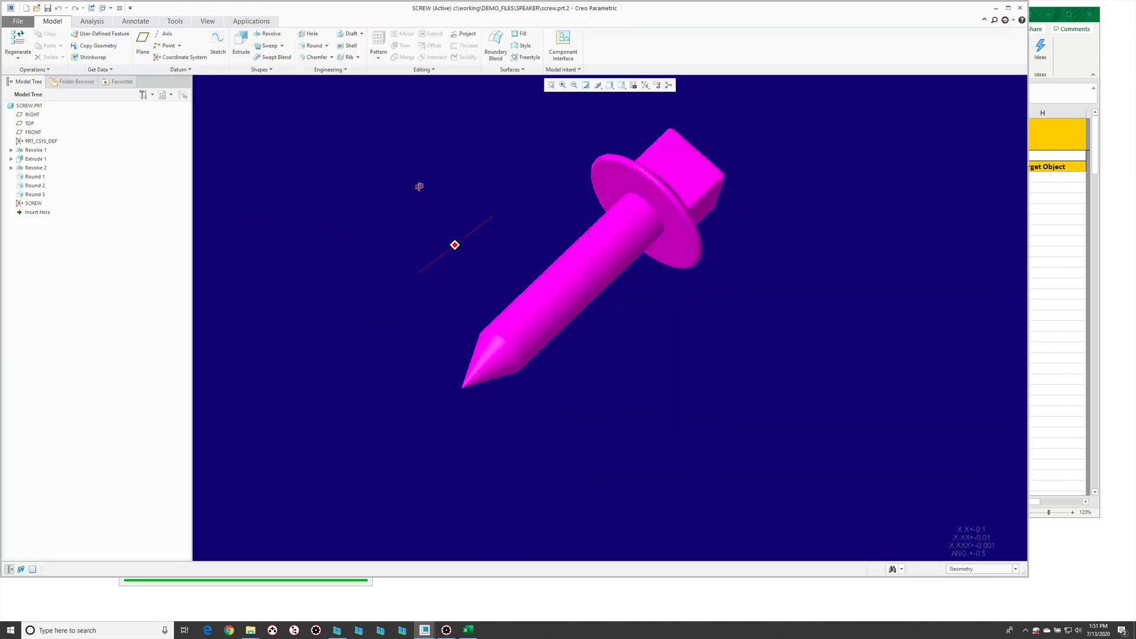
pyautogui.moveTo(418, 186); pyautogui.dragTo(561, 188, button='middle')
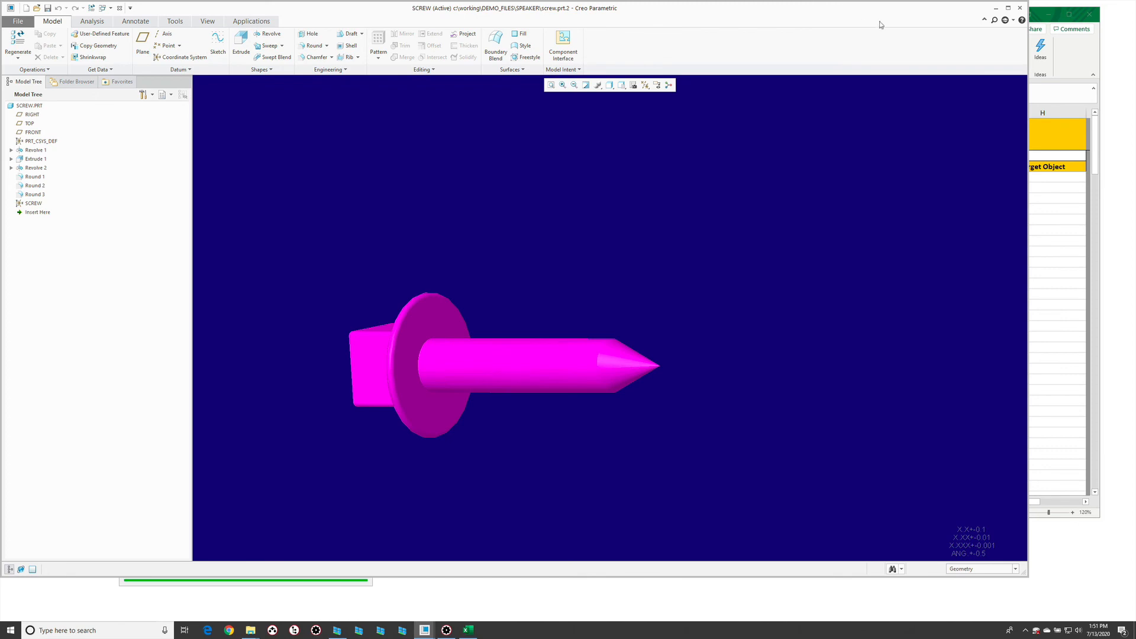